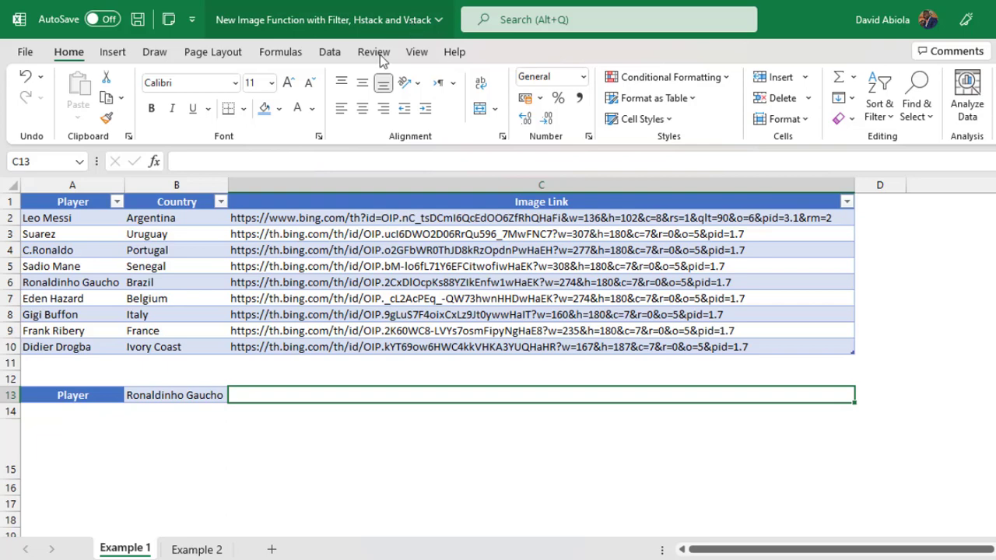
Step: Review the table's Player, Country and Image Link columns, including the link in C6
click(366, 280)
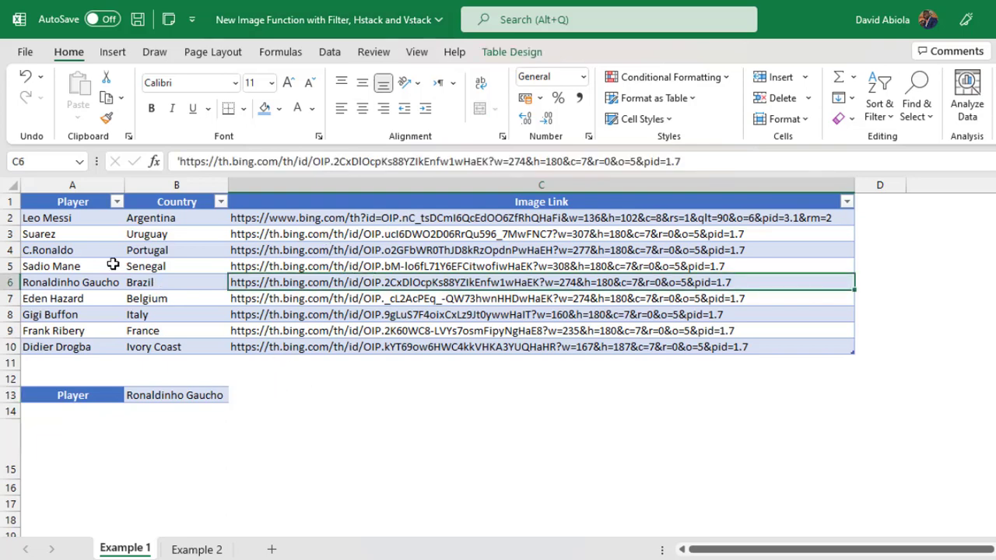
drag(69, 218, 62, 313)
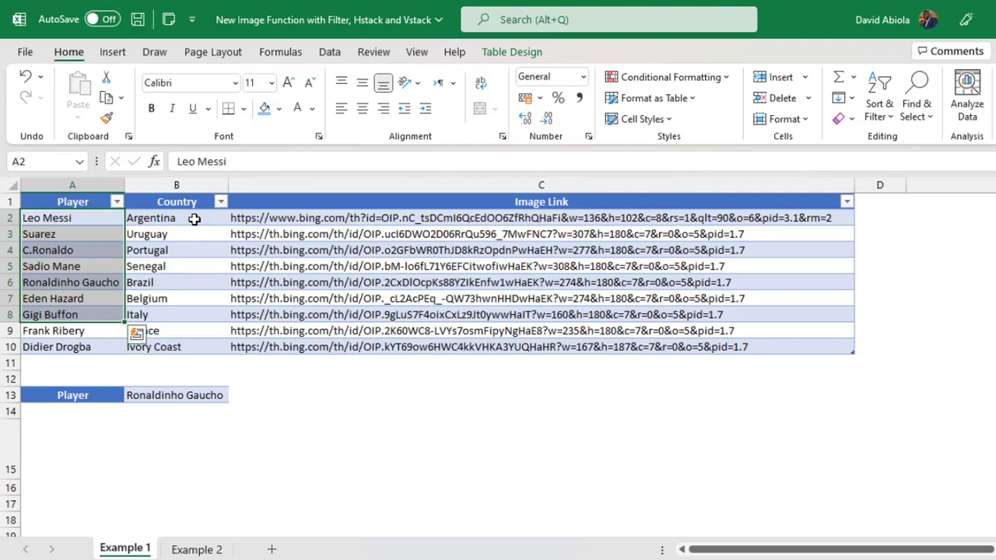
drag(195, 217, 191, 330)
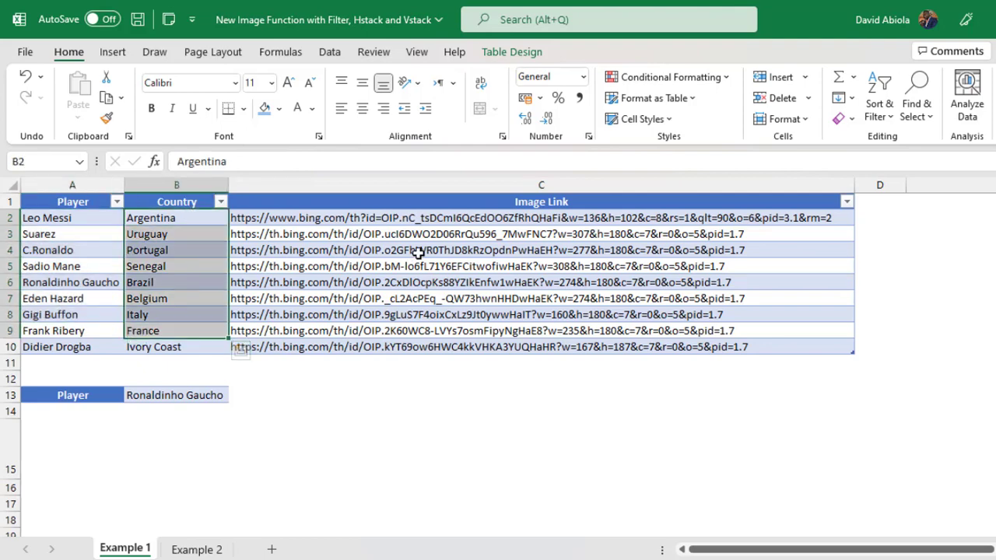
drag(414, 251, 410, 315)
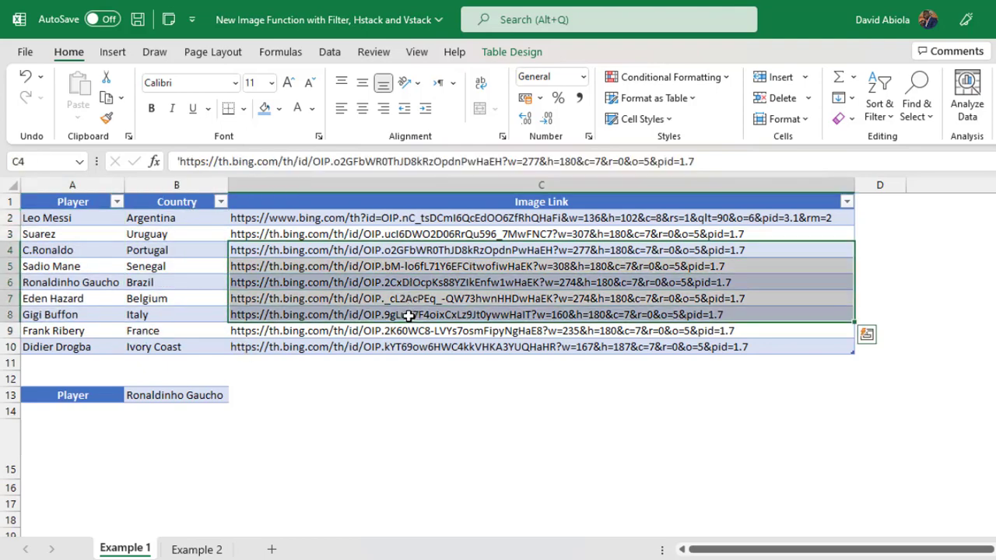
click(363, 283)
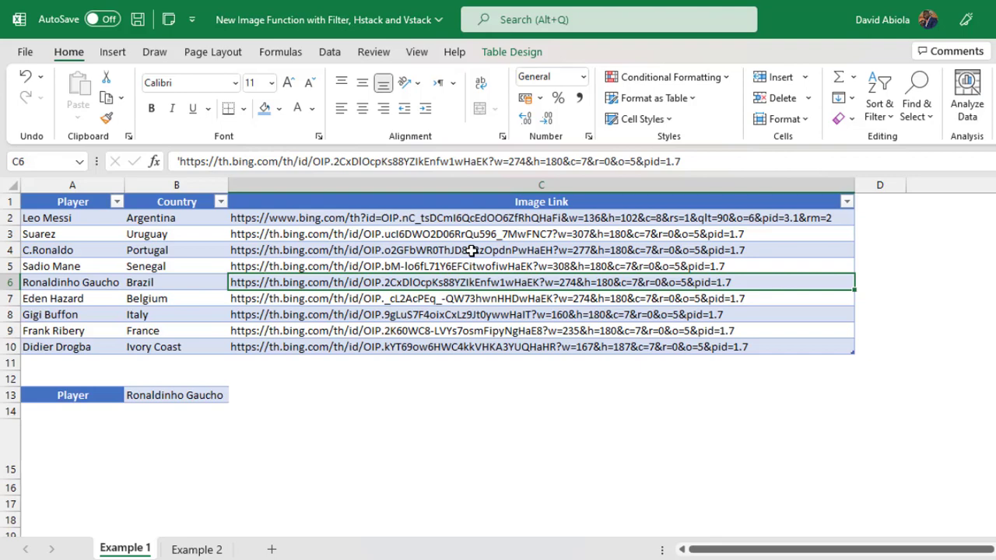
Step: Inspect the B13 player dropdown list and the nested IF formula in B12
click(189, 395)
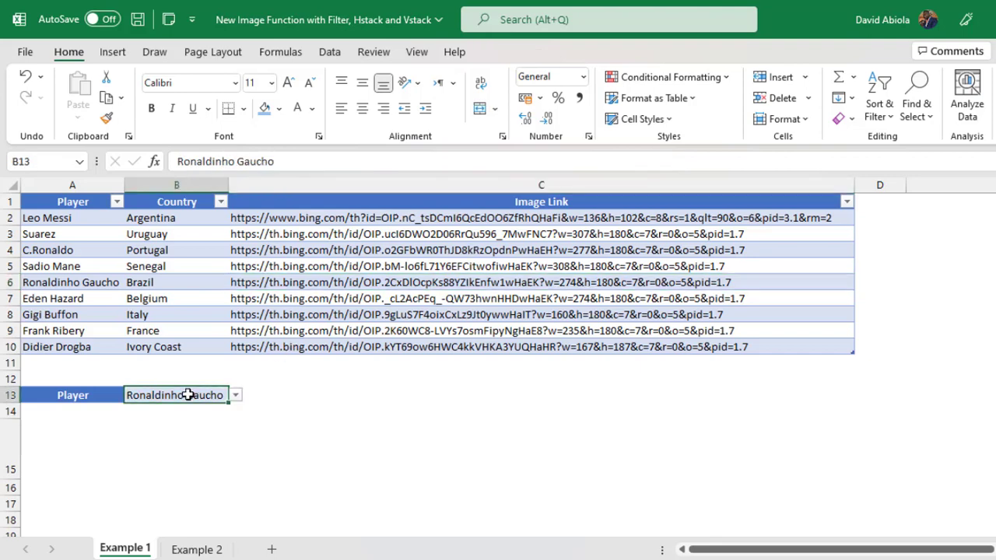
click(235, 395)
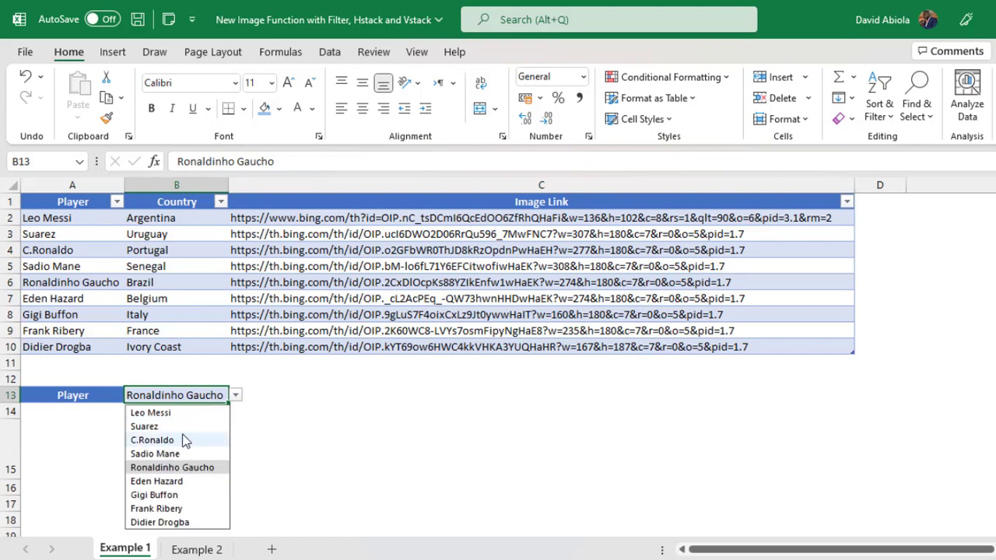
click(165, 382)
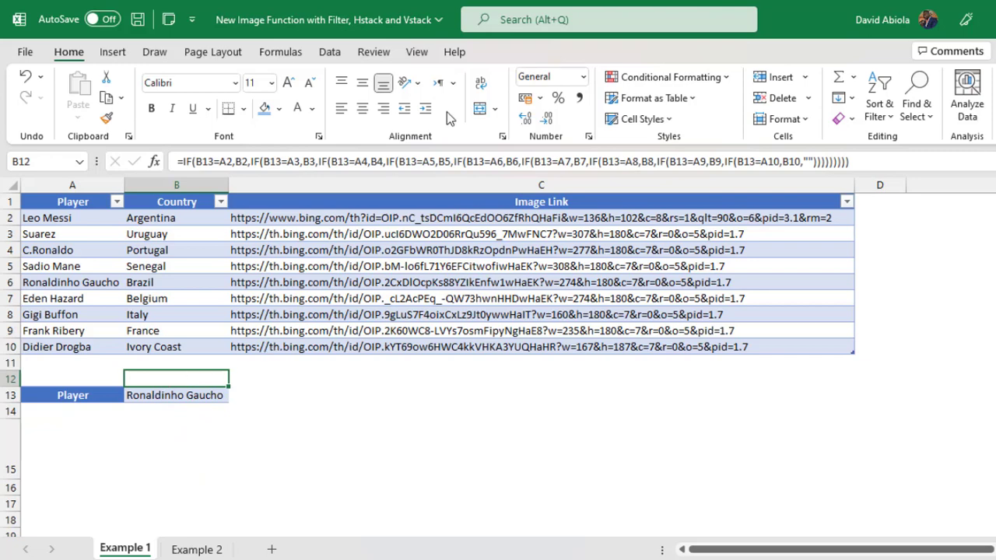
drag(304, 165, 554, 164)
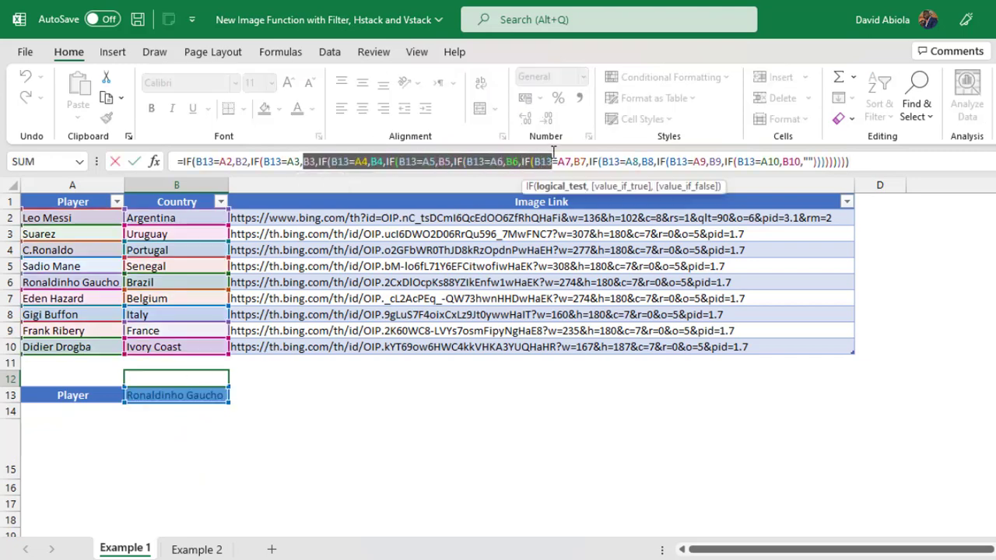
click(595, 161)
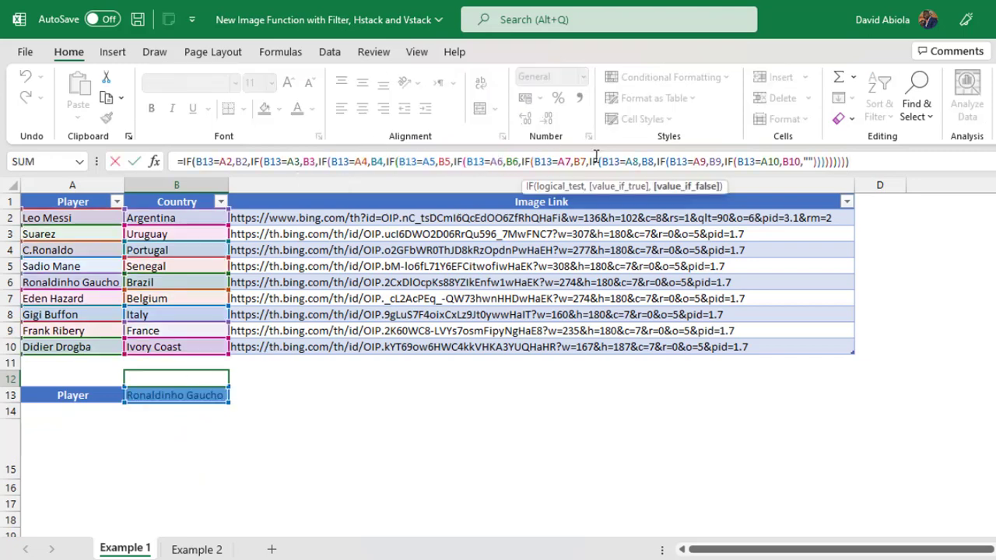
Step: Look over output cells B15, B16 and C15, and preview the Example 2 sheet
click(331, 456)
click(189, 448)
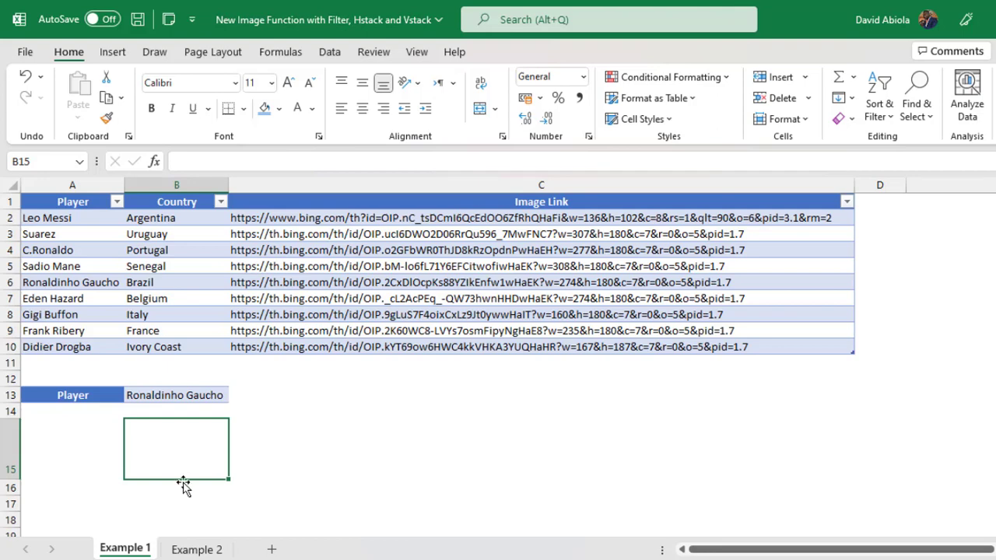
click(187, 486)
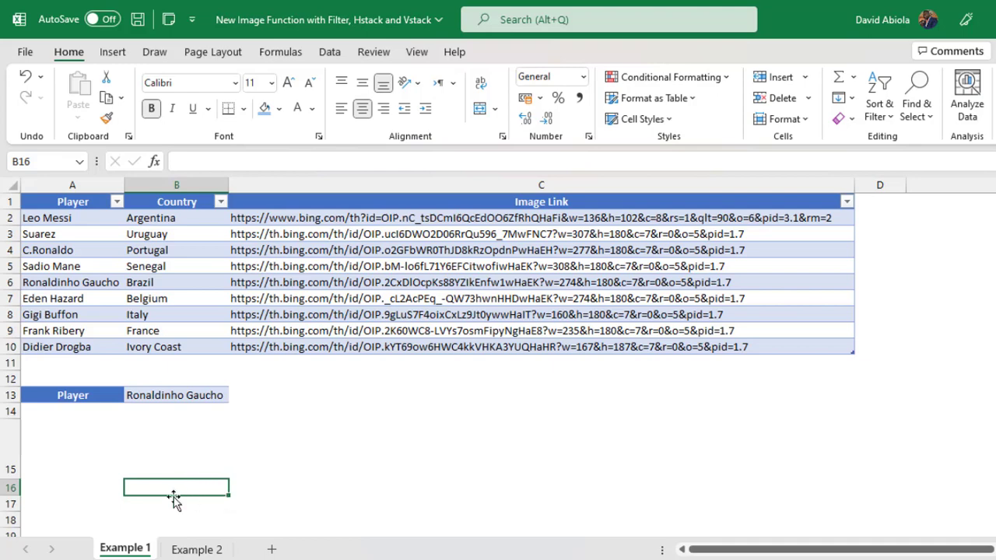
click(343, 448)
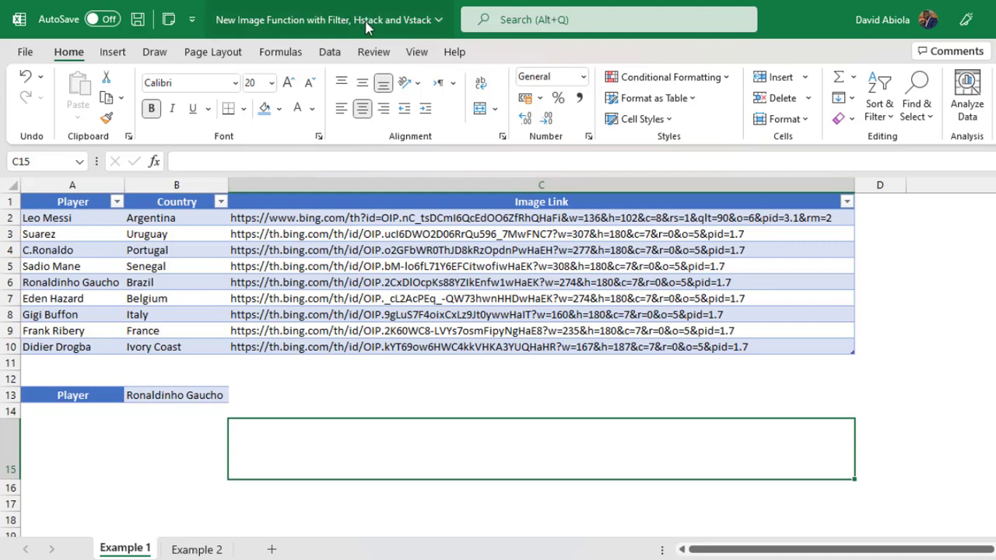
click(197, 549)
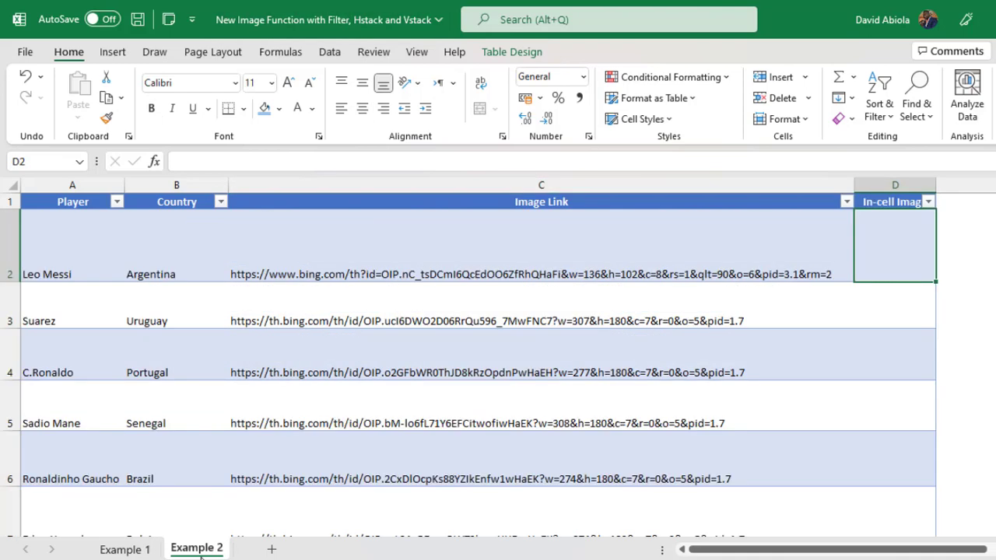
click(125, 550)
Step: Enter =FILTER(Table1[Image Link],Table1[Player]=B13) in cell B15
click(178, 435)
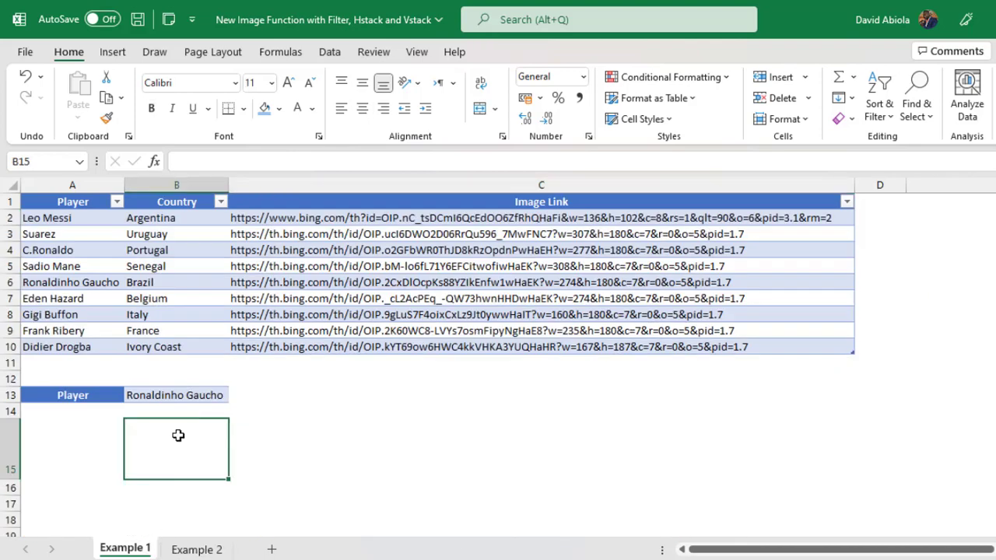
text(=filt)
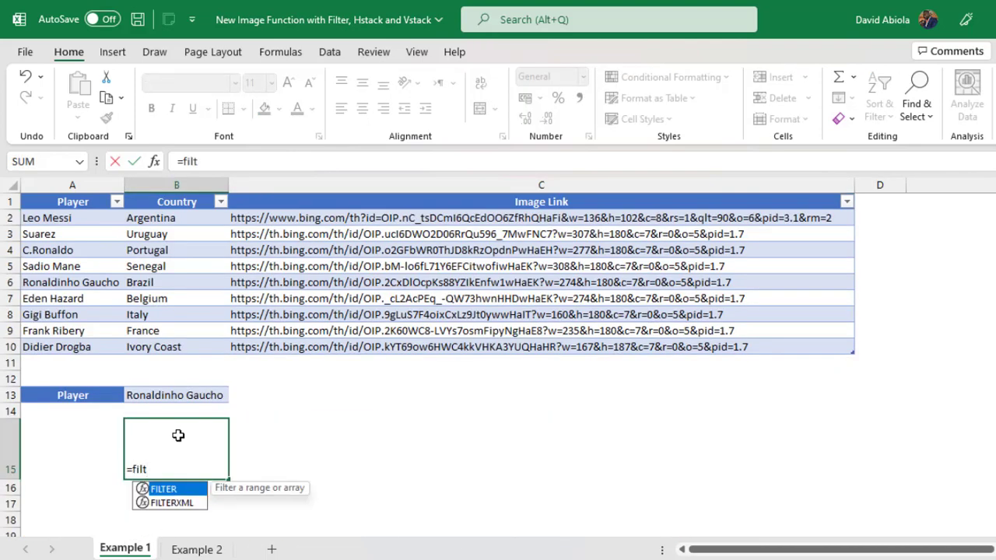
key(Tab)
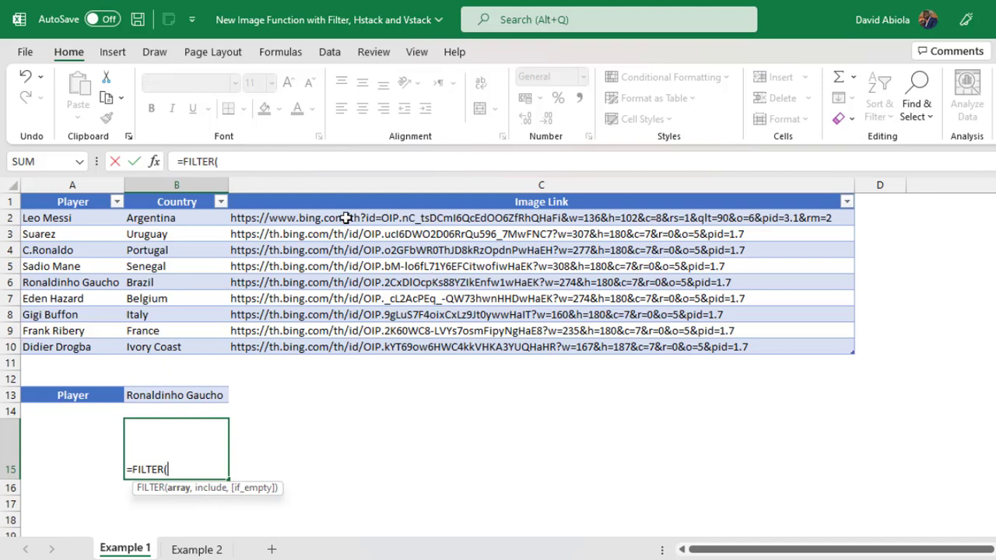
drag(344, 219, 349, 342)
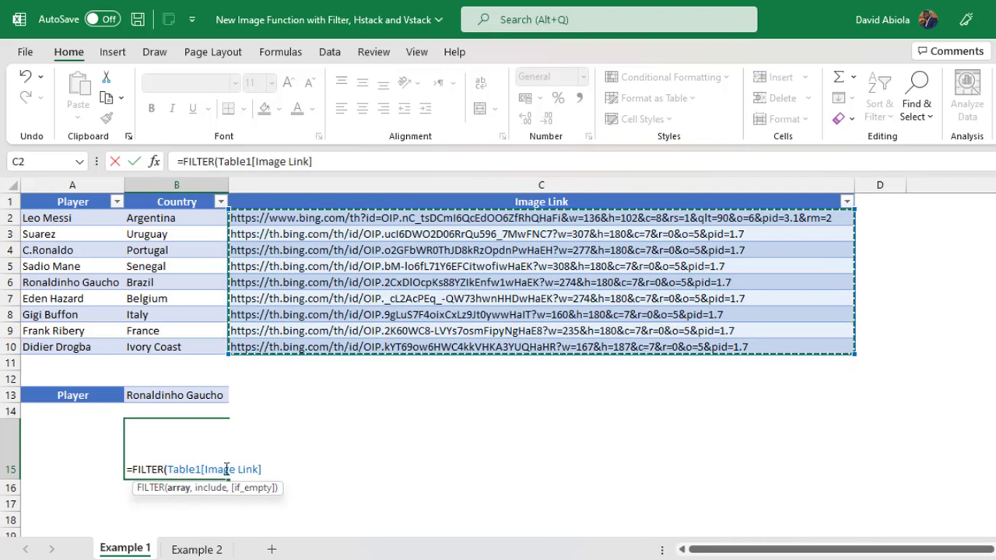
click(226, 469)
click(278, 469)
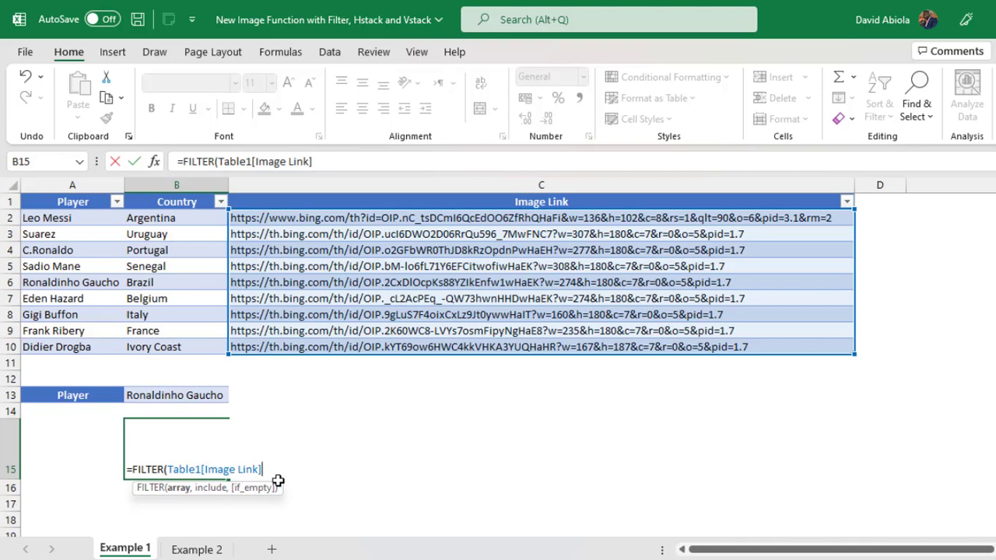
text(,)
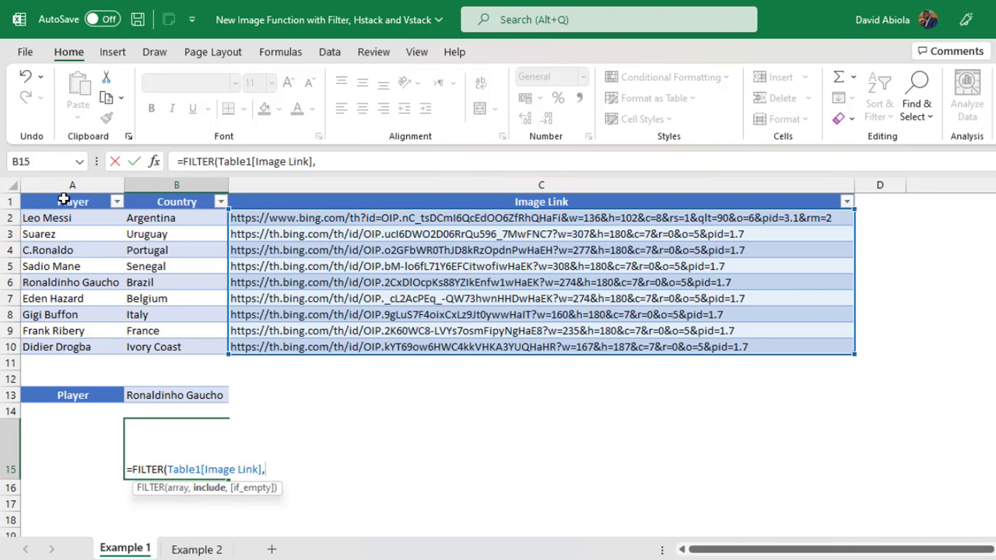
click(64, 197)
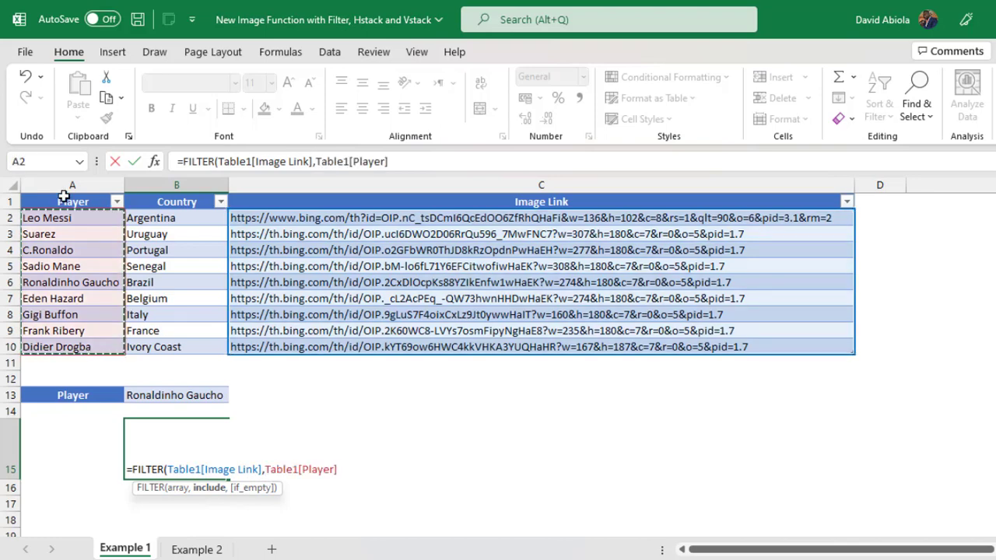
text(=)
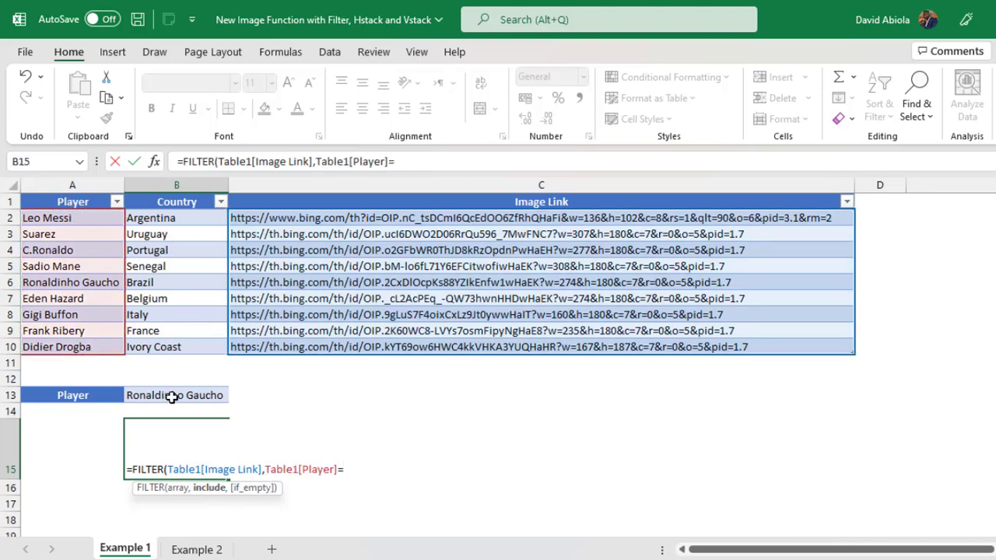
click(172, 397)
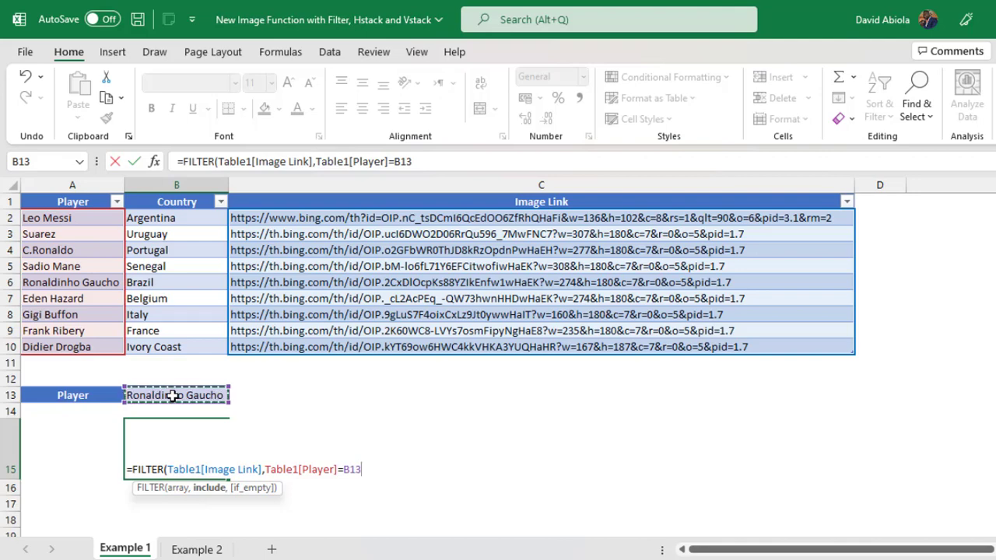
text())
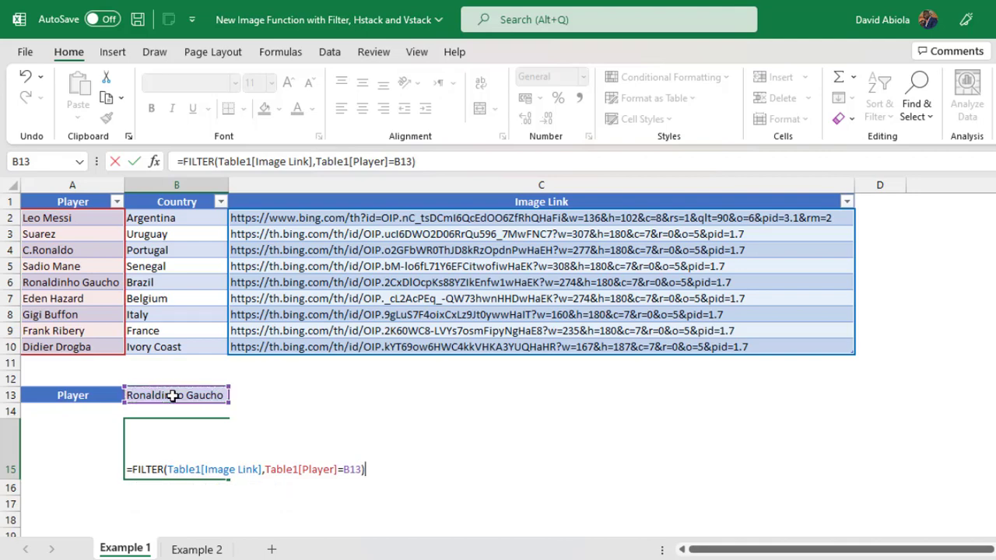
key(ctrl+Return)
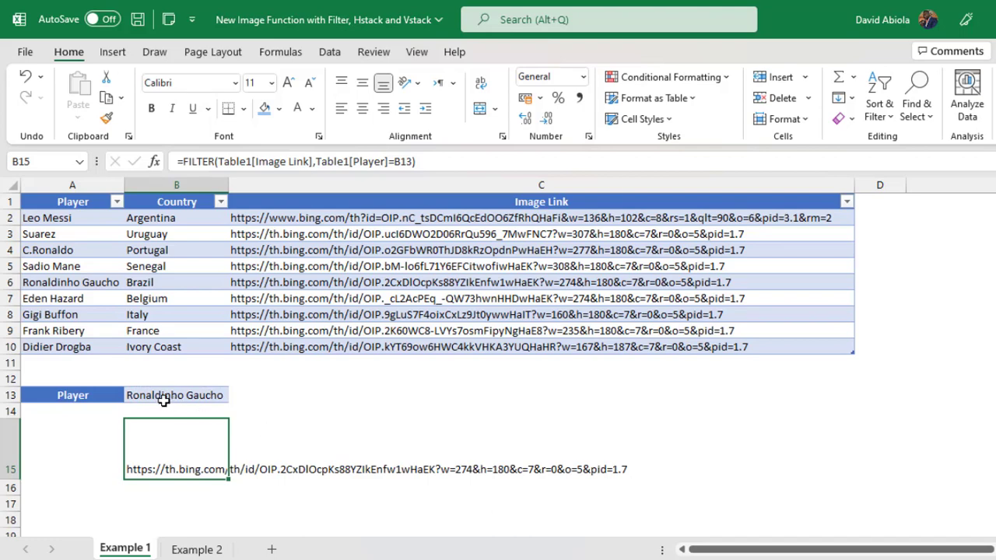
Step: Verify the row 6 link matches, then choose C.Ronaldo in B13 and select B15
click(9, 282)
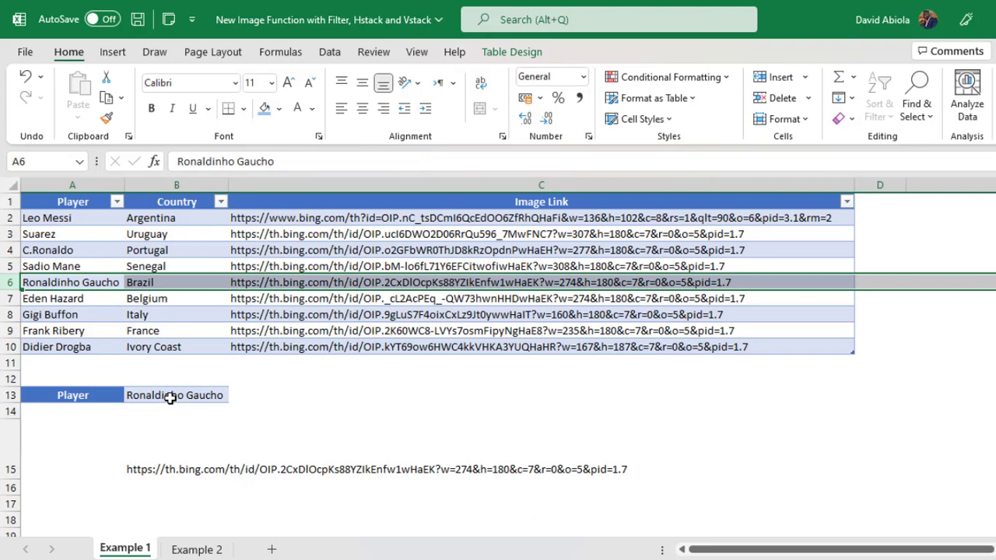
click(213, 396)
click(235, 396)
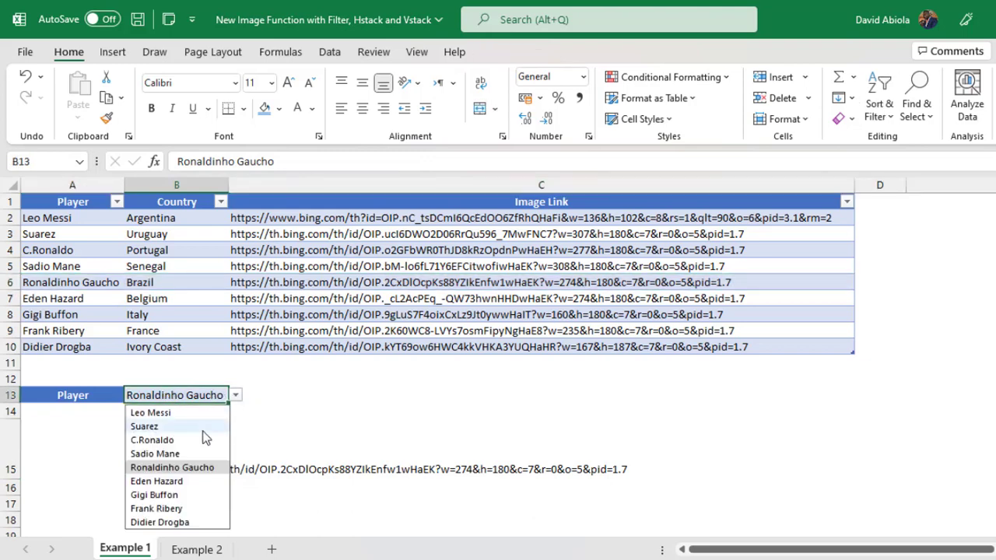
click(152, 440)
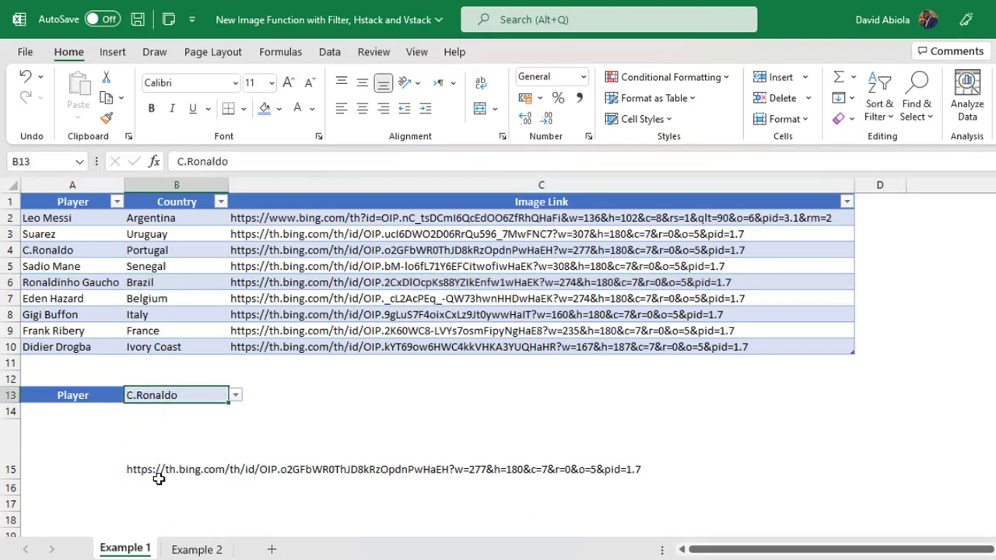
click(183, 470)
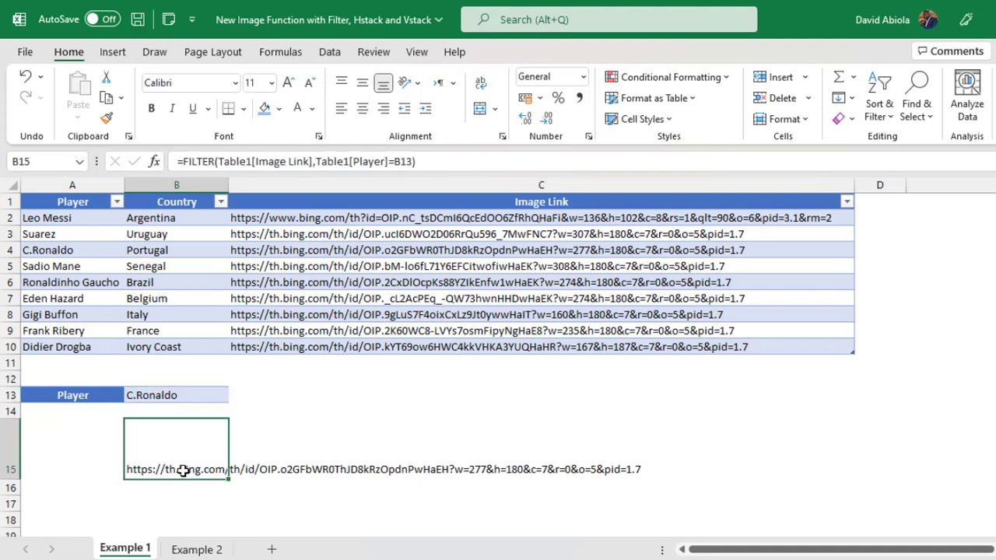
Step: Wrap B15's formula as =IMAGE(FILTER(Table1[Image Link],Table1[Player]=B13))
key(BackSpace)
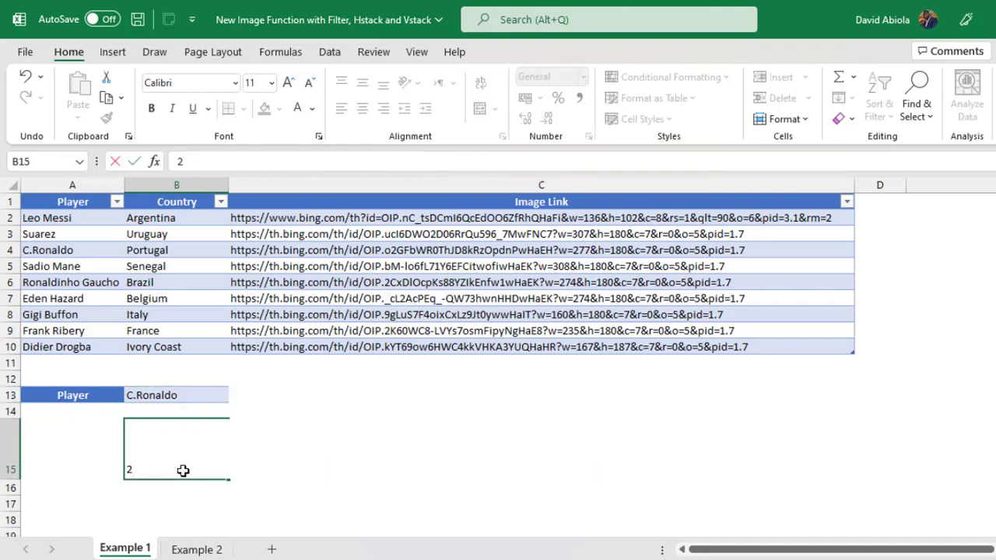
key(Escape)
double_click(183, 470)
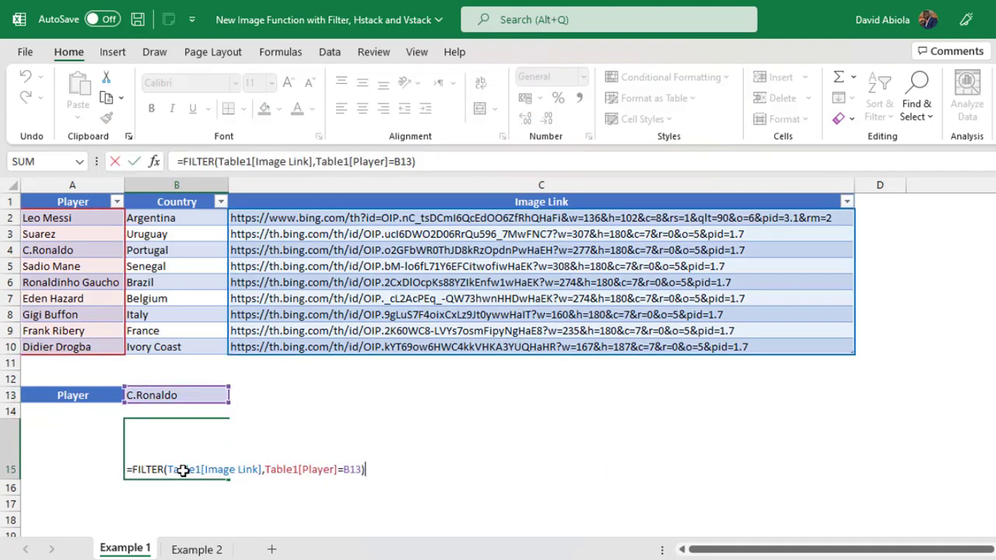
click(132, 470)
text(ima)
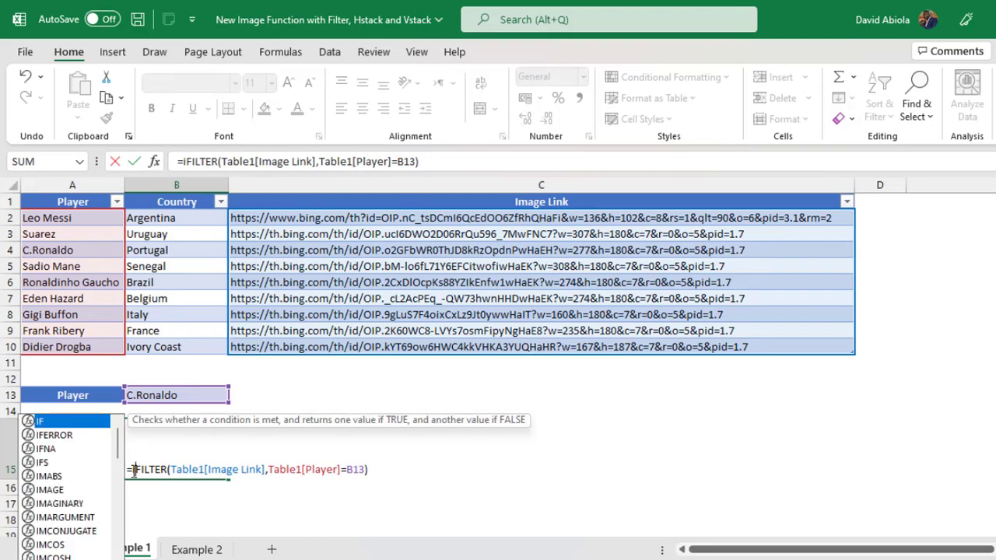
key(Down)
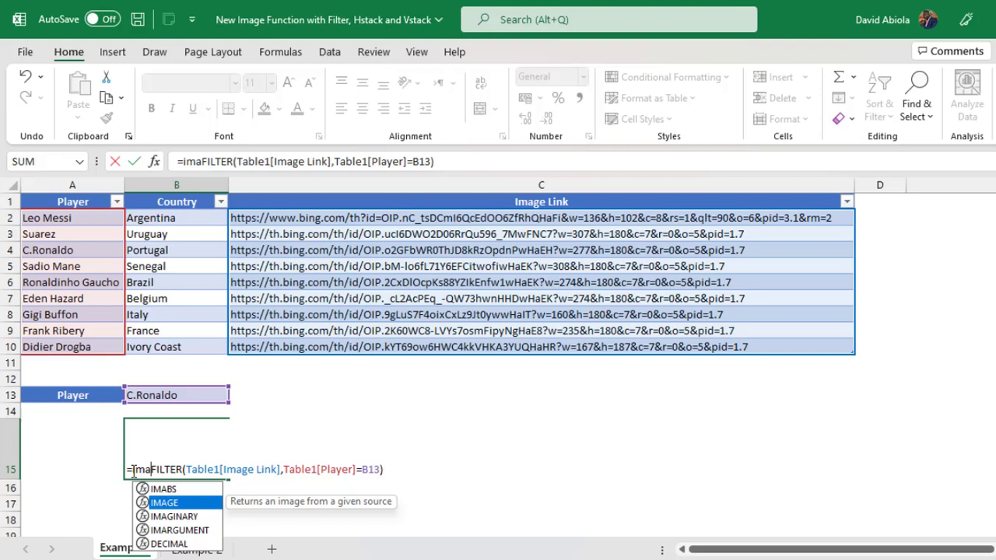
key(Tab)
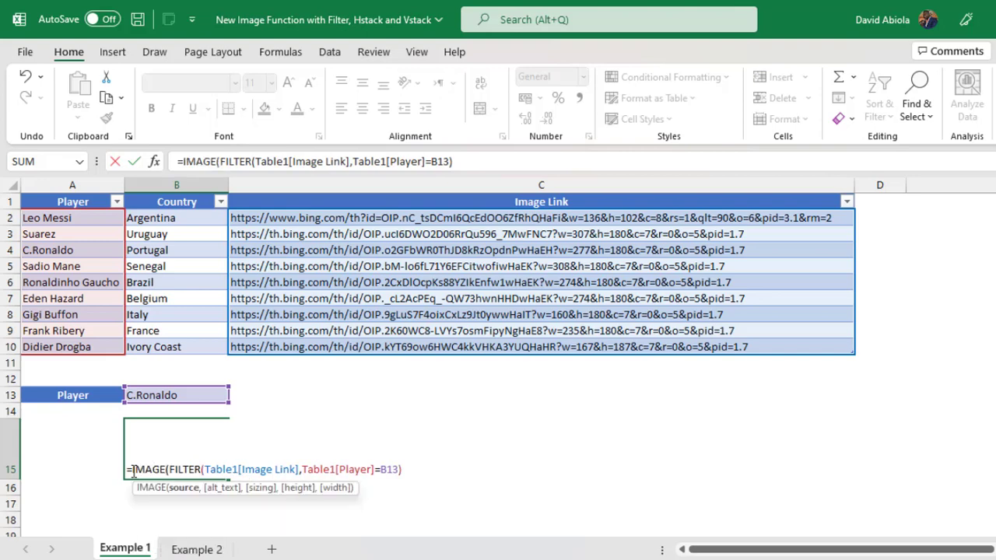
click(183, 488)
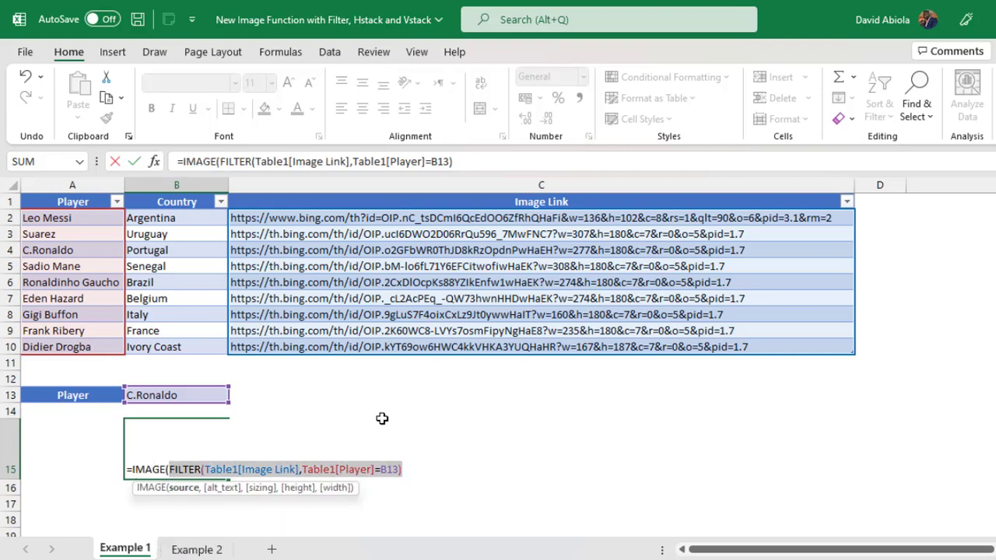
click(412, 467)
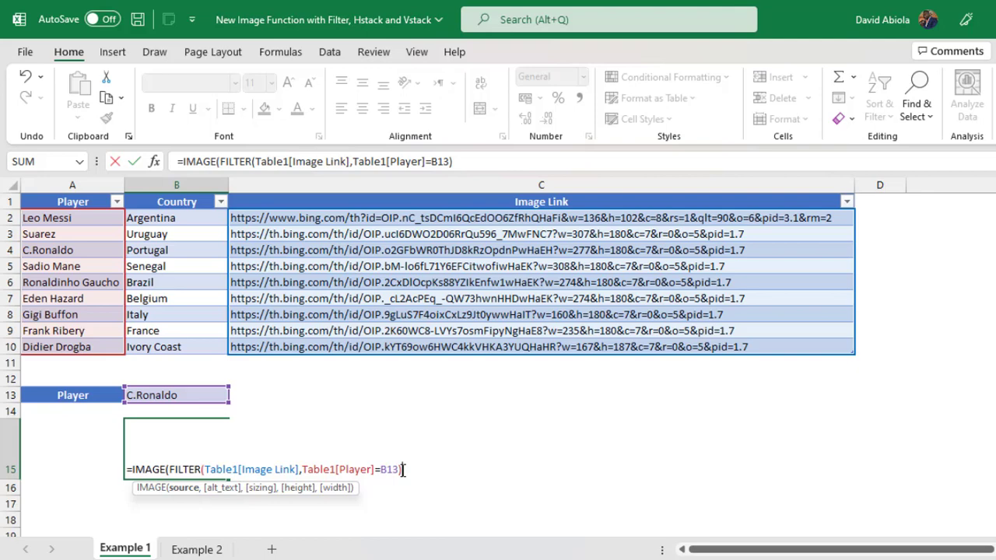
text())
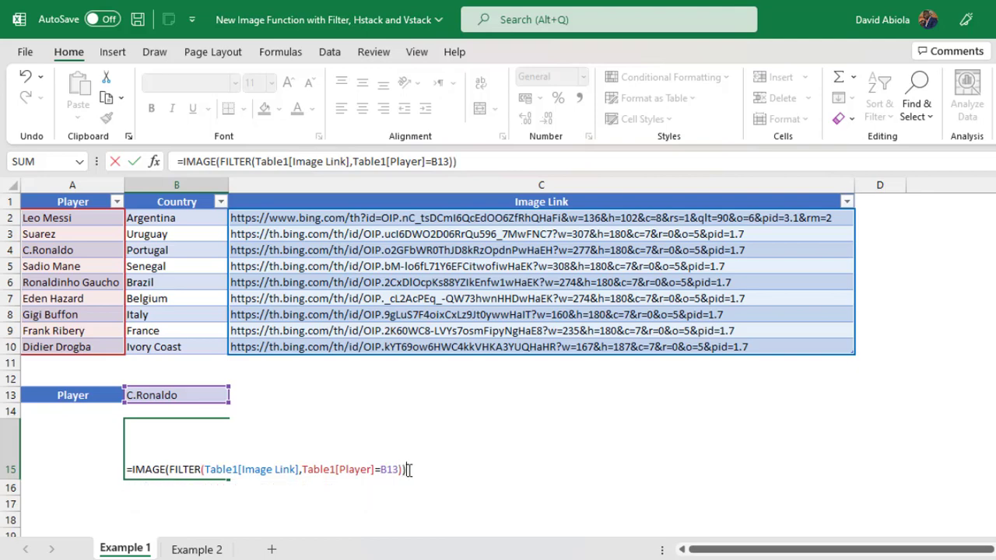
key(ctrl+Return)
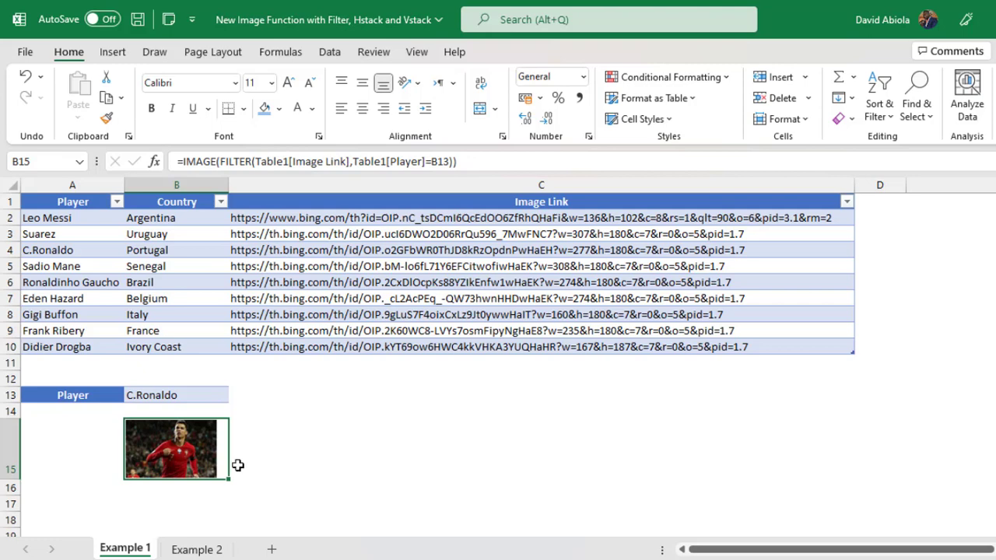
Step: Test the photo by choosing Gigi Buffon, then Leo Messi, in B13
mouse_move(181, 451)
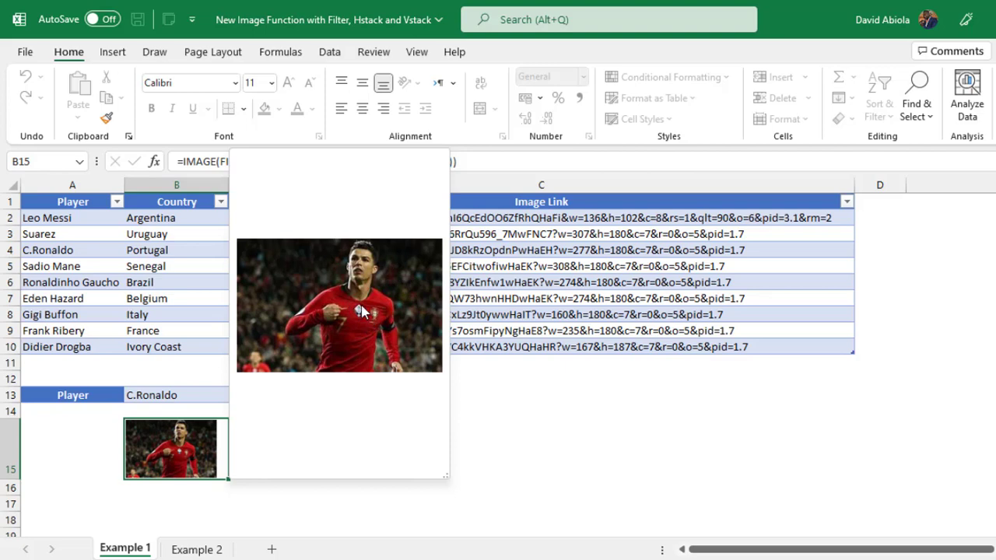
click(167, 395)
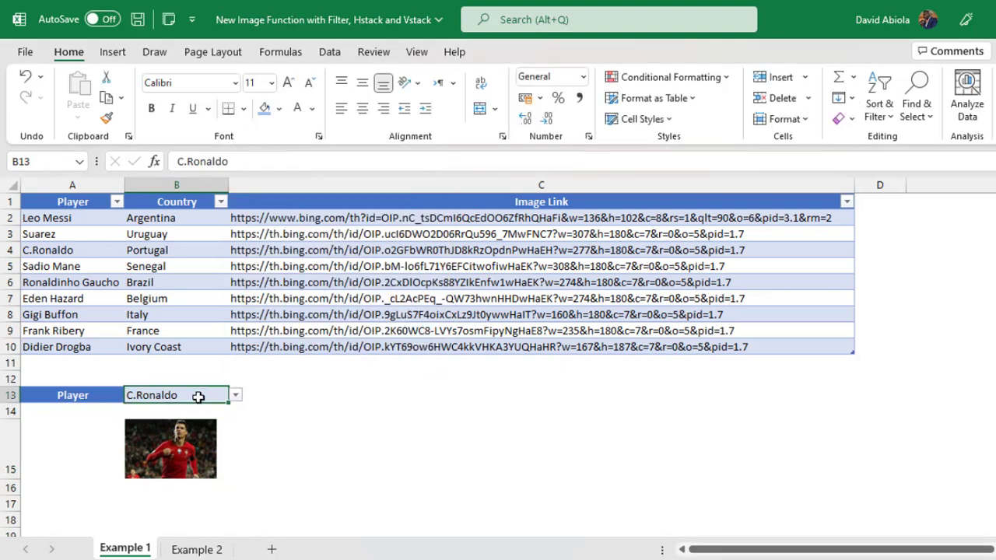
click(236, 396)
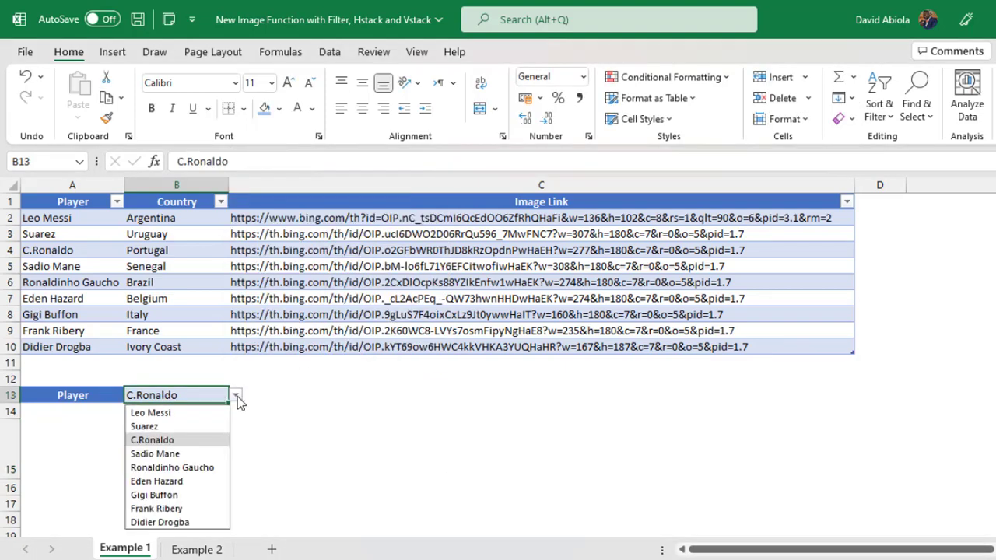
click(155, 495)
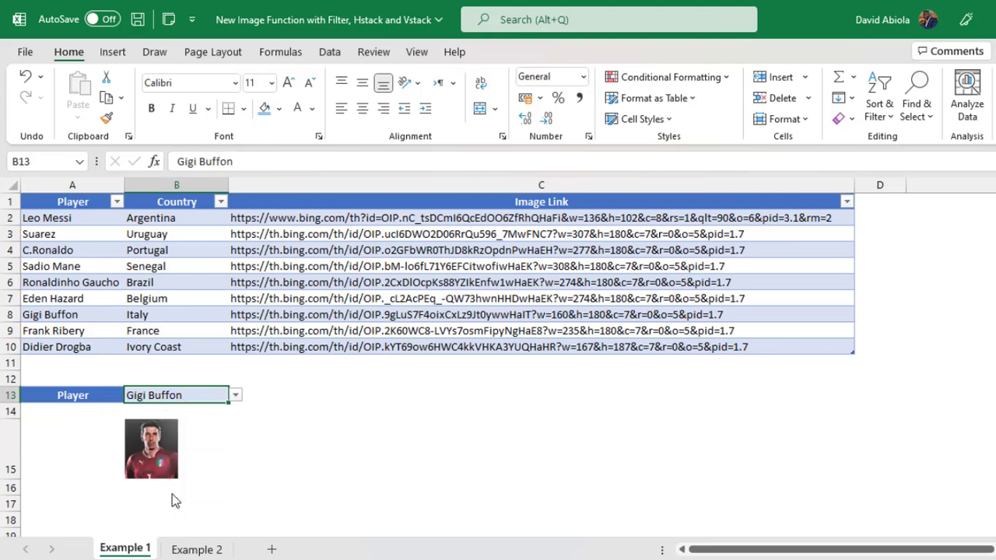
click(235, 396)
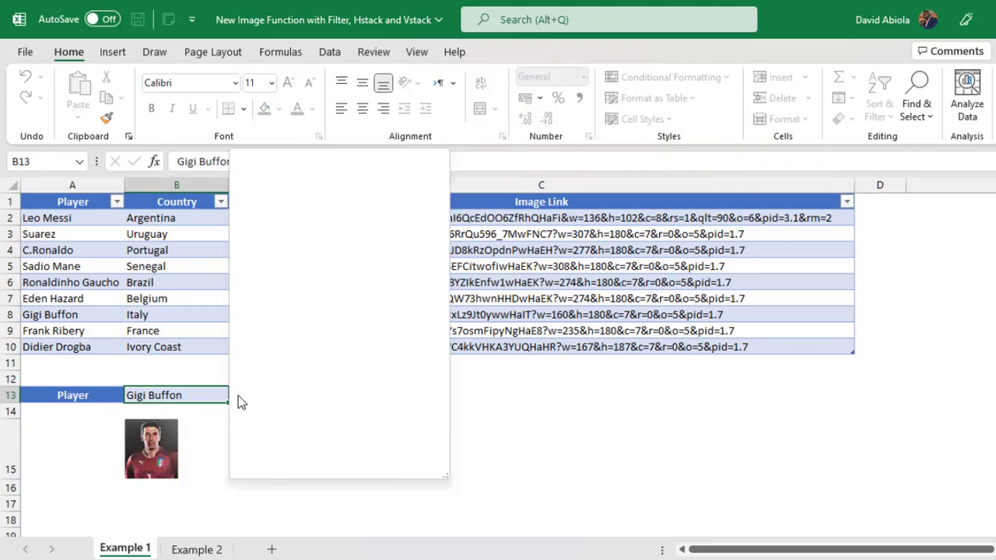
click(235, 396)
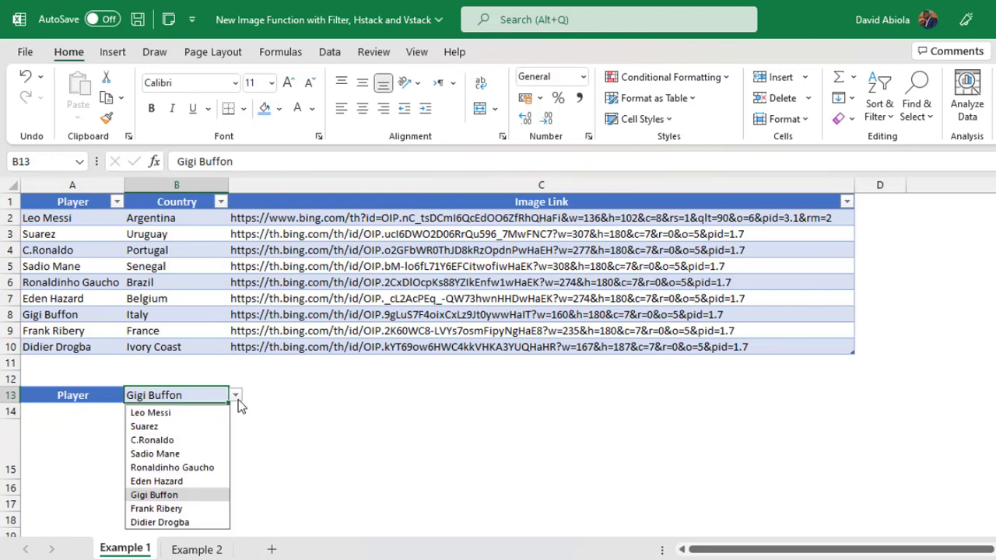
click(152, 414)
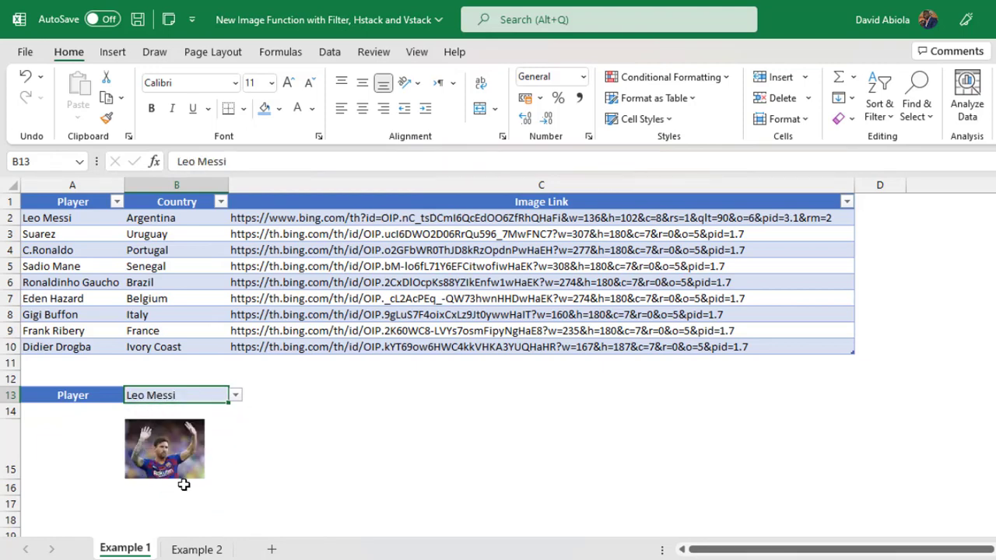
click(167, 445)
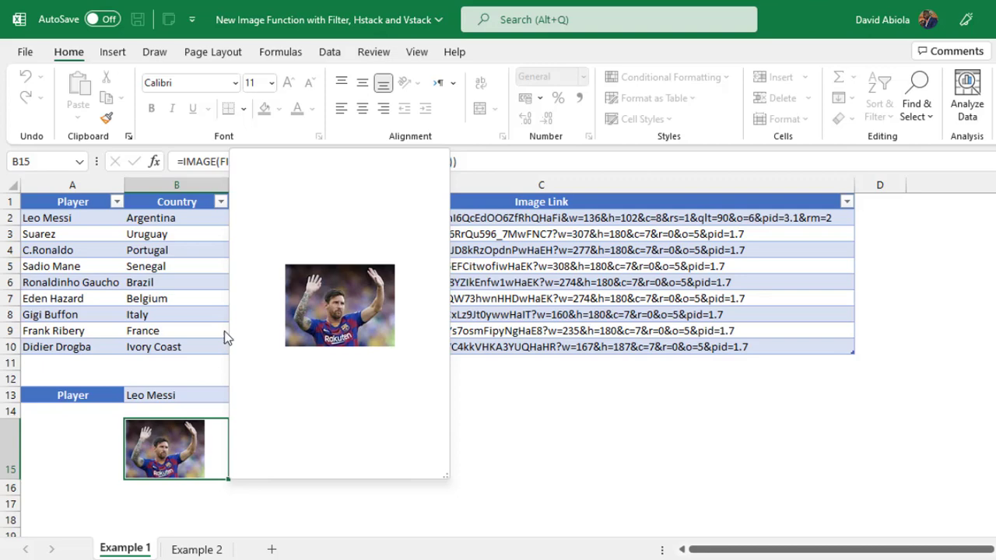
click(165, 398)
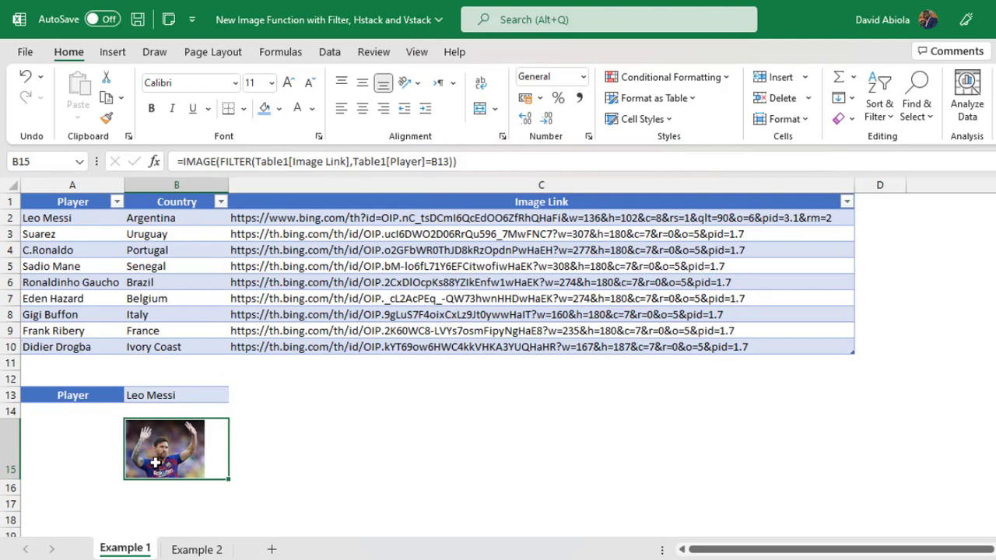
Step: Change B15 to =VSTACK(IMAGE(FILTER(...)),B12) so Argentina spills under Messi's photo
mouse_move(156, 463)
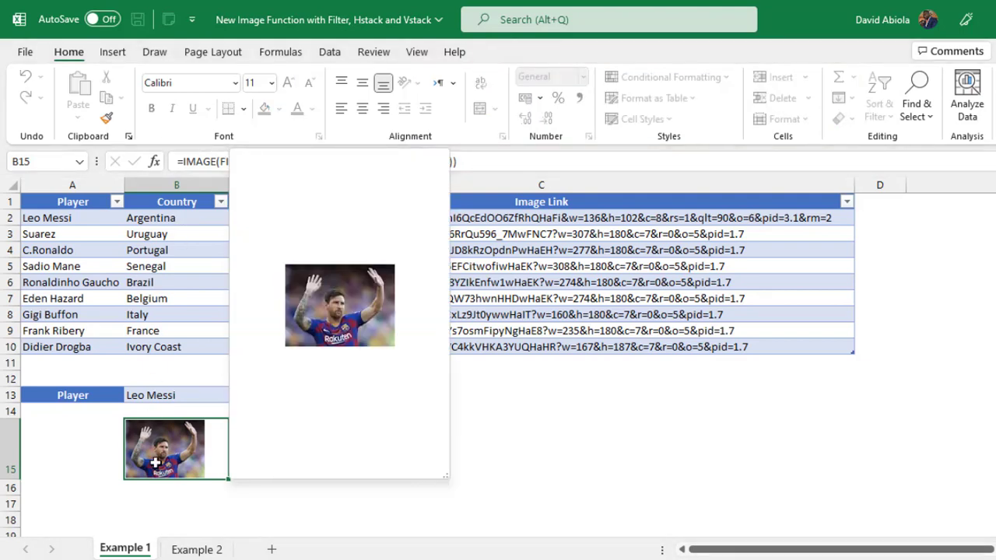
double_click(156, 463)
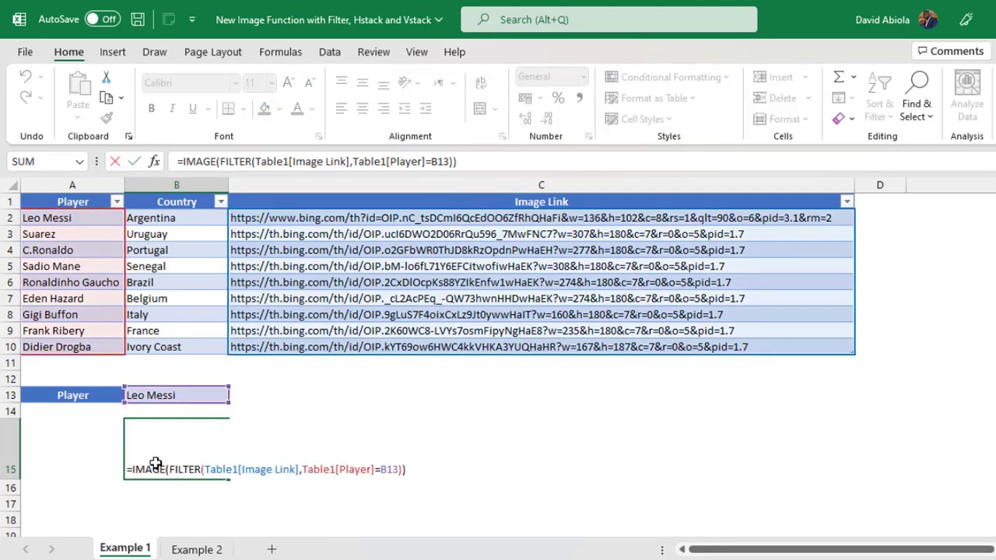
click(132, 470)
text(vs)
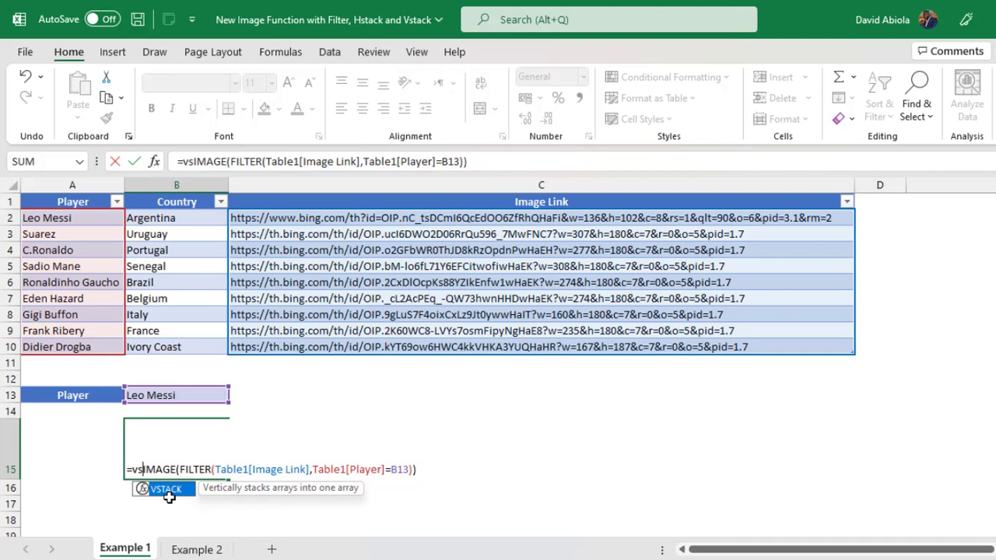
double_click(168, 491)
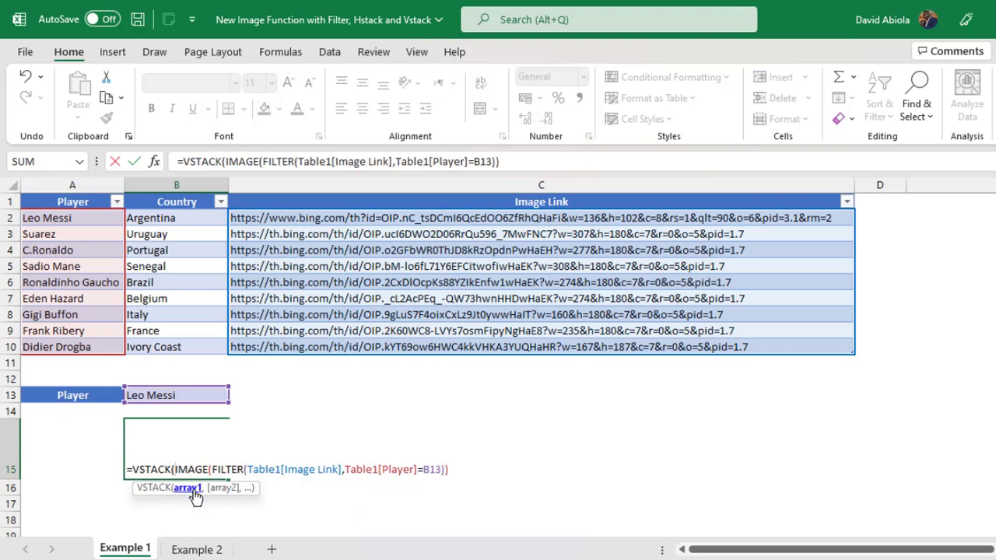
click(188, 489)
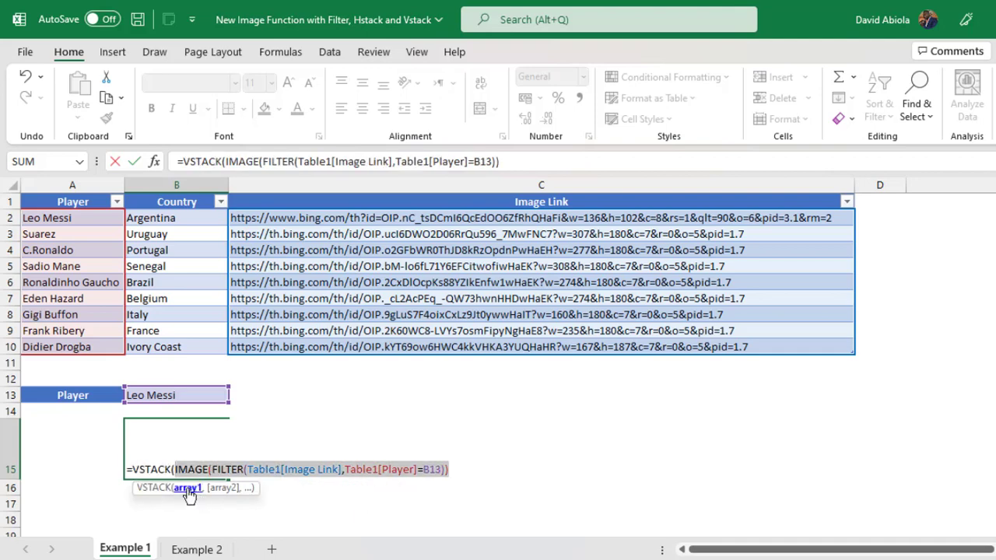
click(458, 476)
text(,)
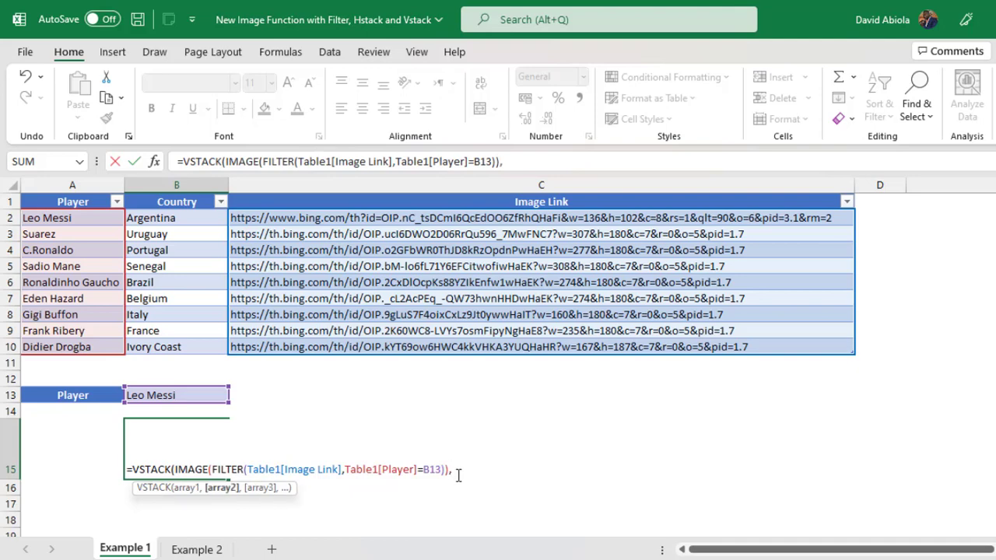
click(158, 377)
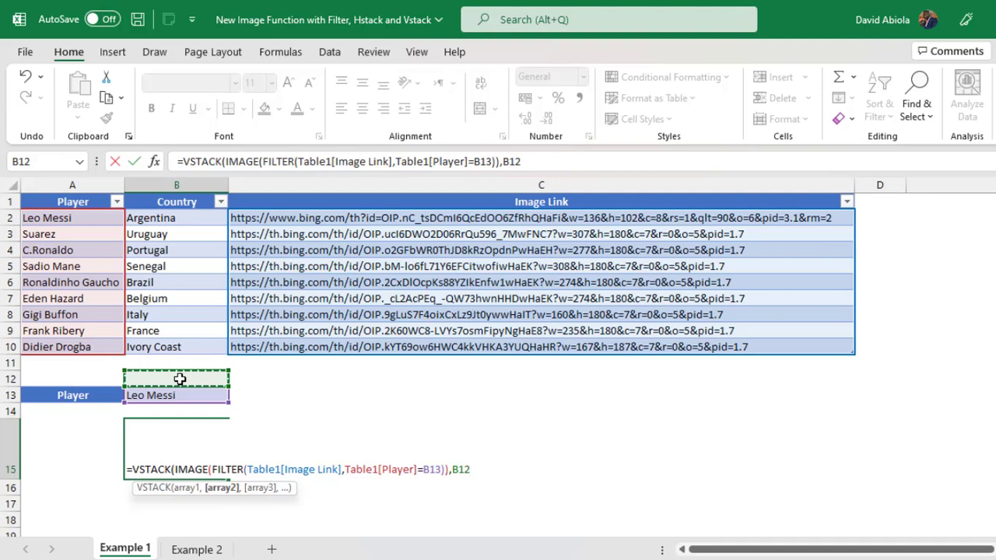
text())
key(ctrl+Return)
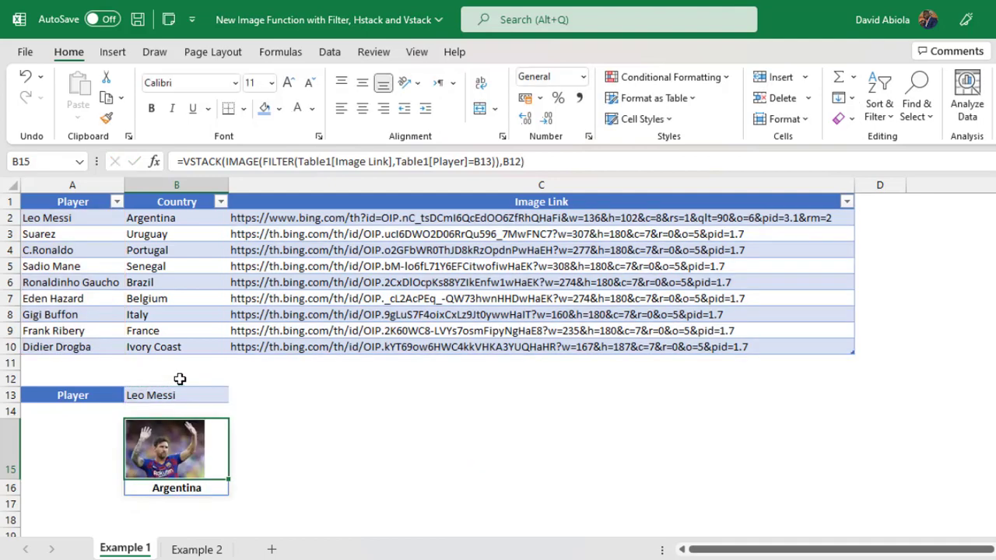
click(185, 490)
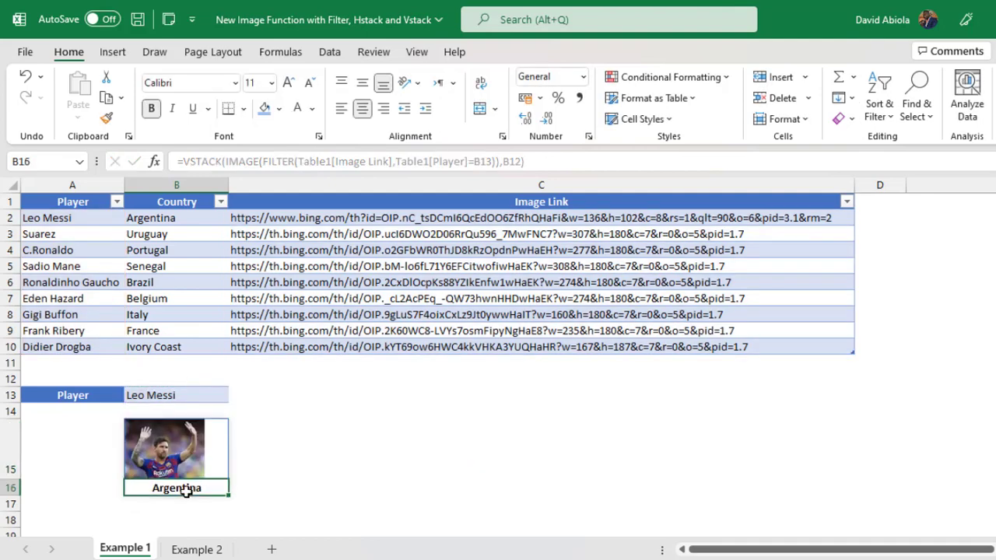
Step: Choose Sadio Mane, then Ronaldinho Gaucho in B13, and check Brazil spilled in B16
click(204, 393)
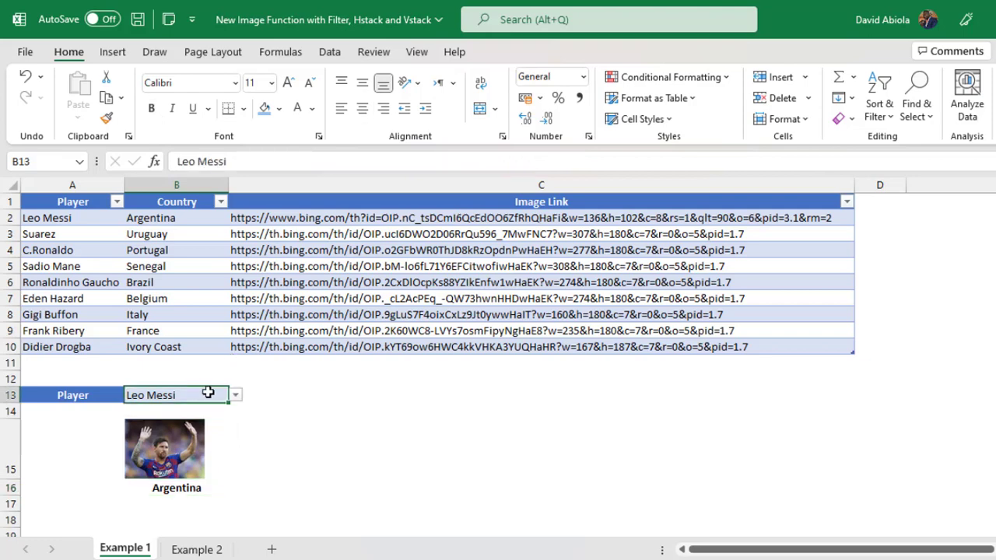
click(235, 398)
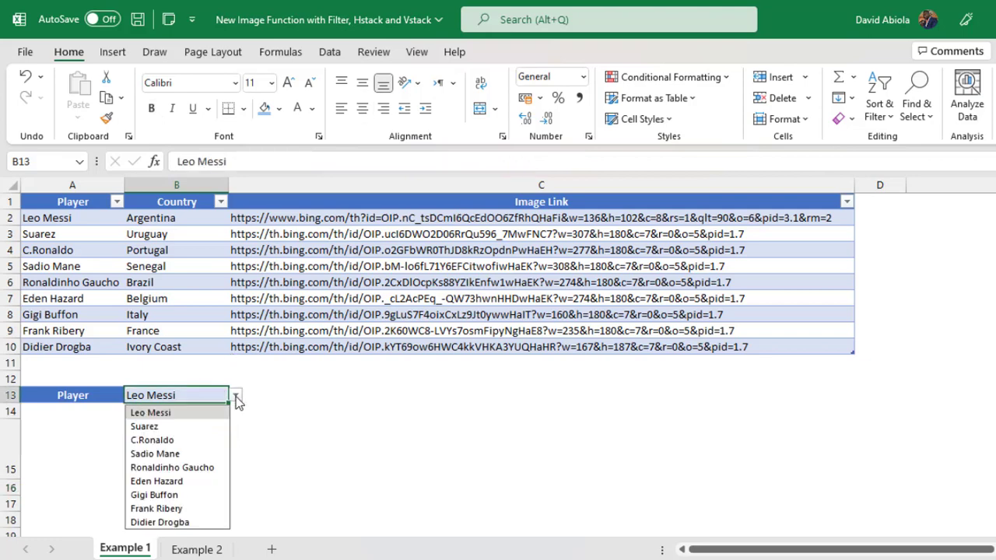
click(156, 453)
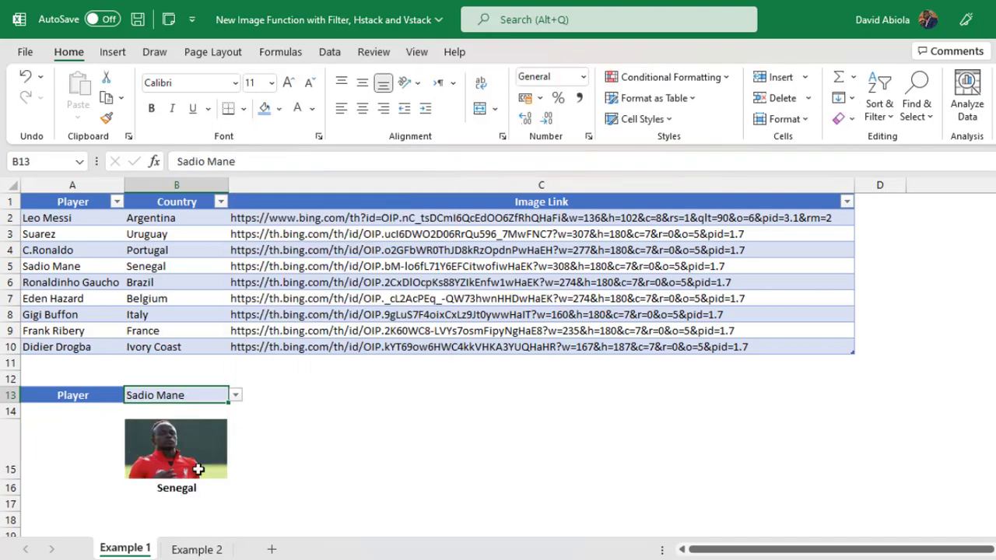
mouse_move(192, 462)
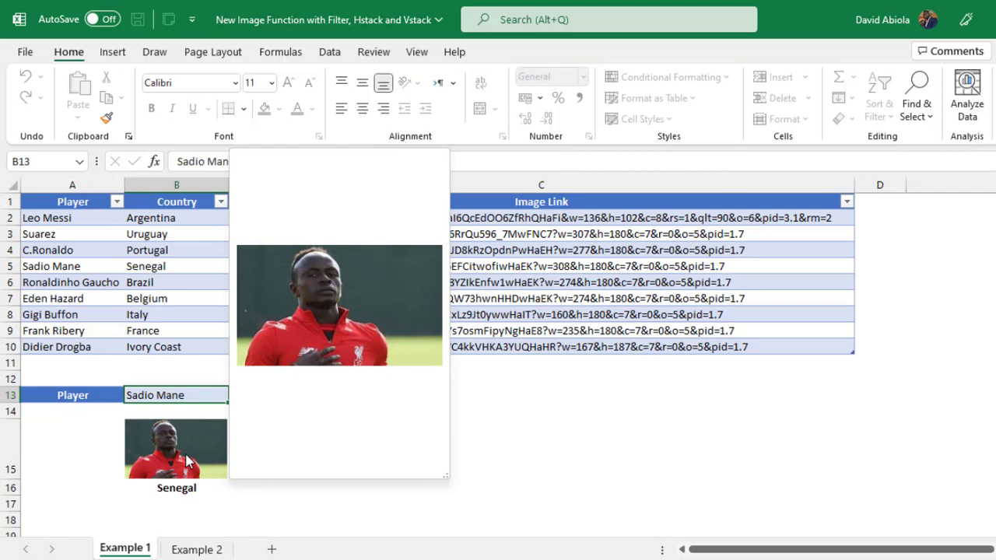
click(235, 395)
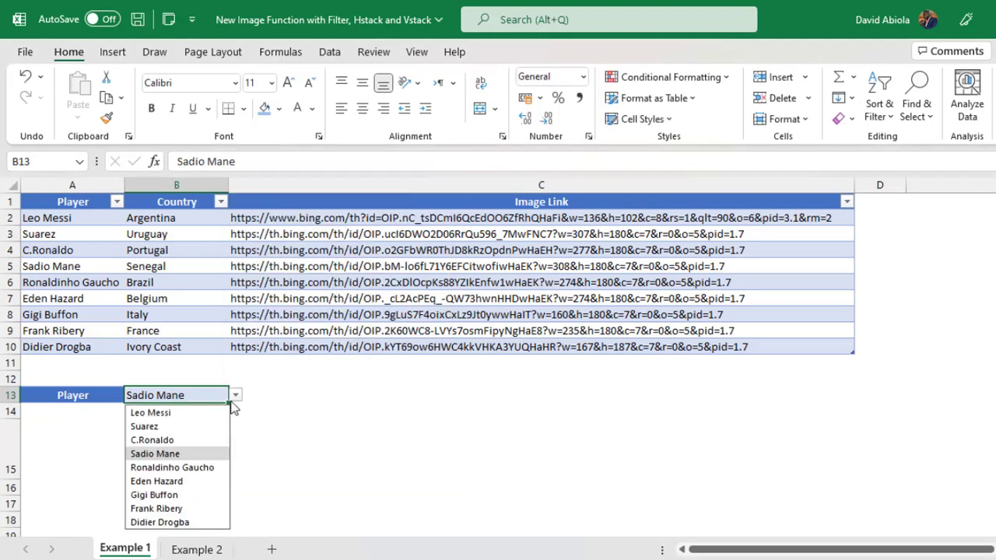
click(195, 467)
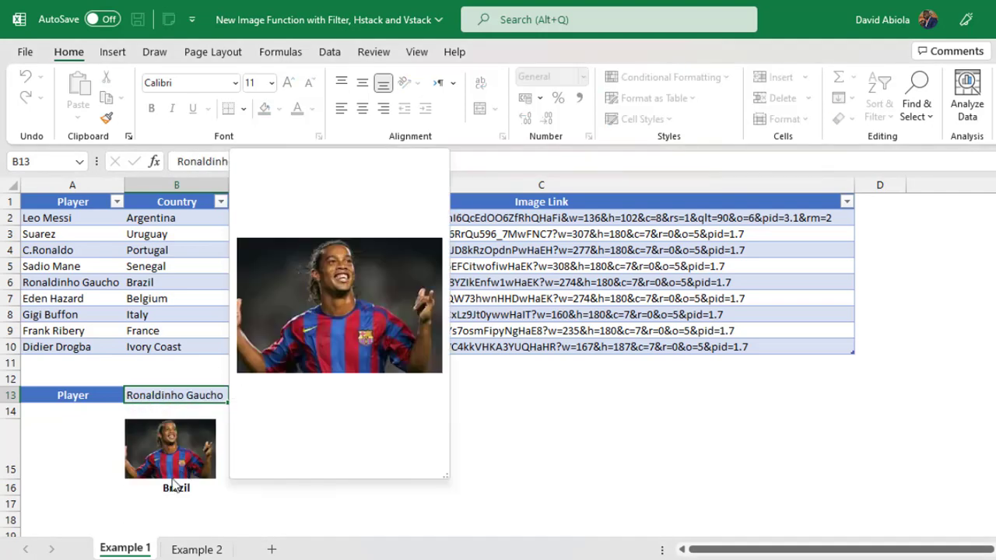
click(166, 486)
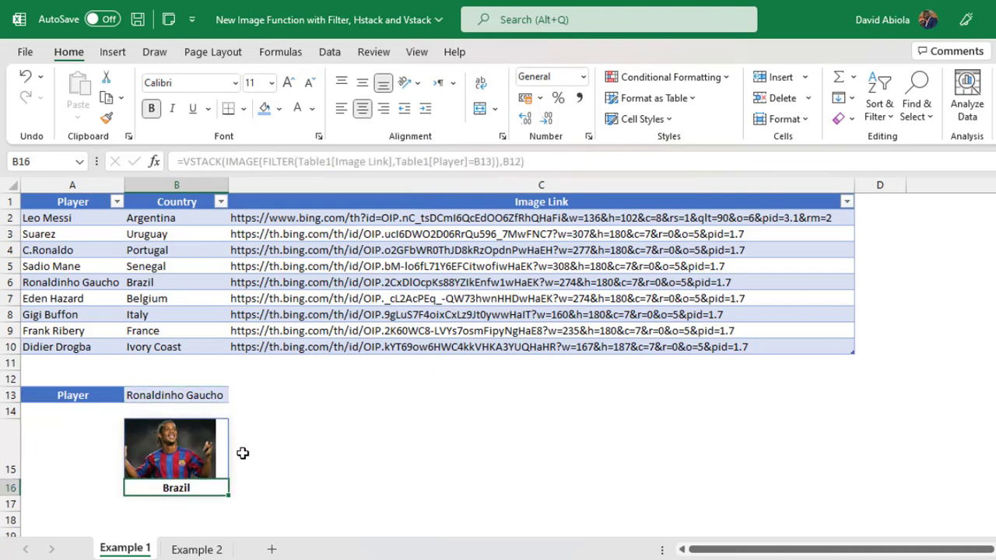
click(311, 465)
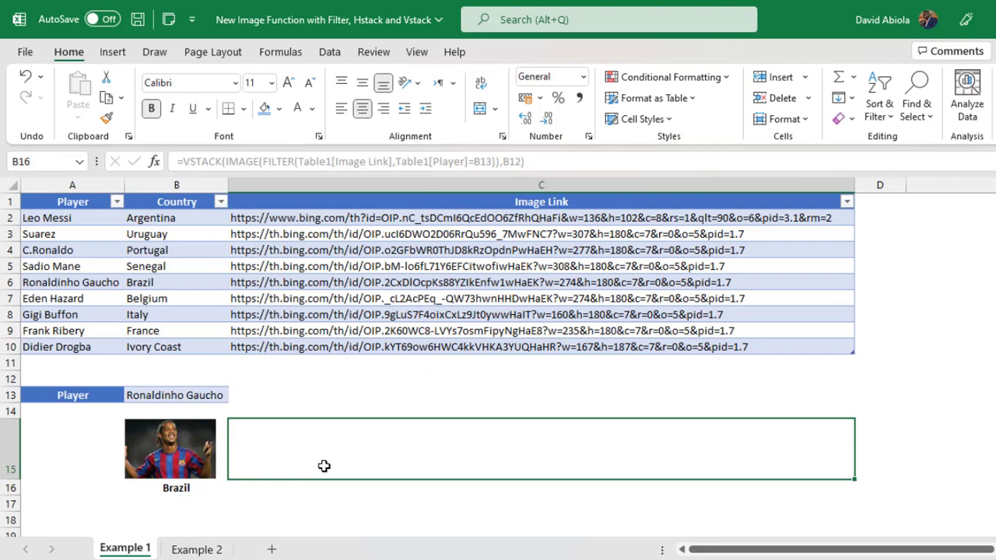
Step: Replace VSTACK with HSTACK in B15 so the country sits beside the photo
click(182, 476)
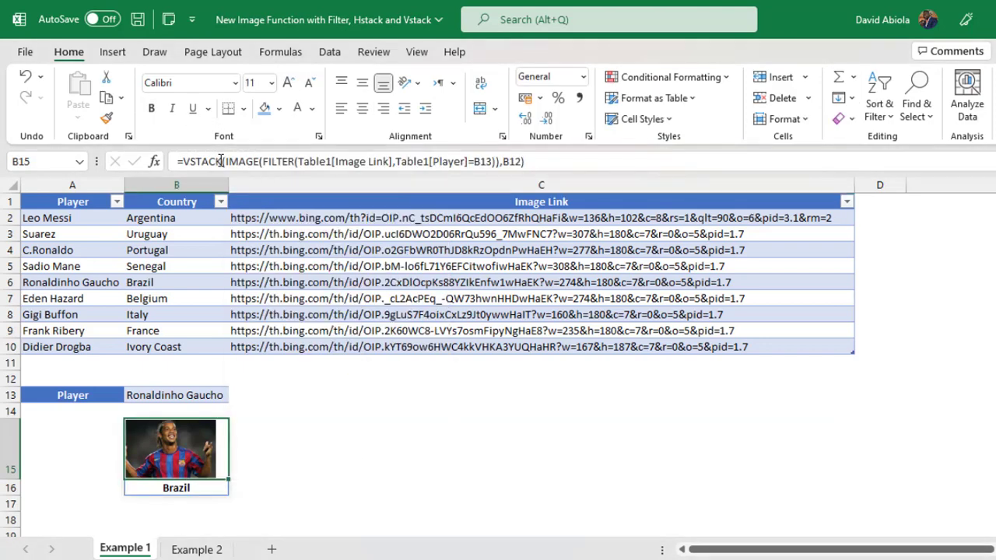
click(224, 161)
key(BackSpace)
key(BackSpace)
key(BackSpace)
key(BackSpace)
key(BackSpace)
key(BackSpace)
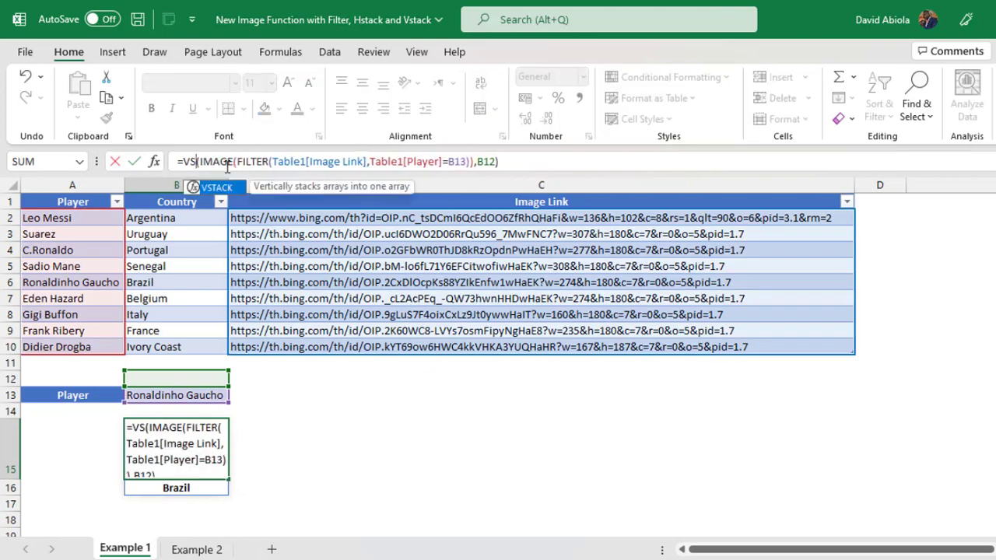
text(hs)
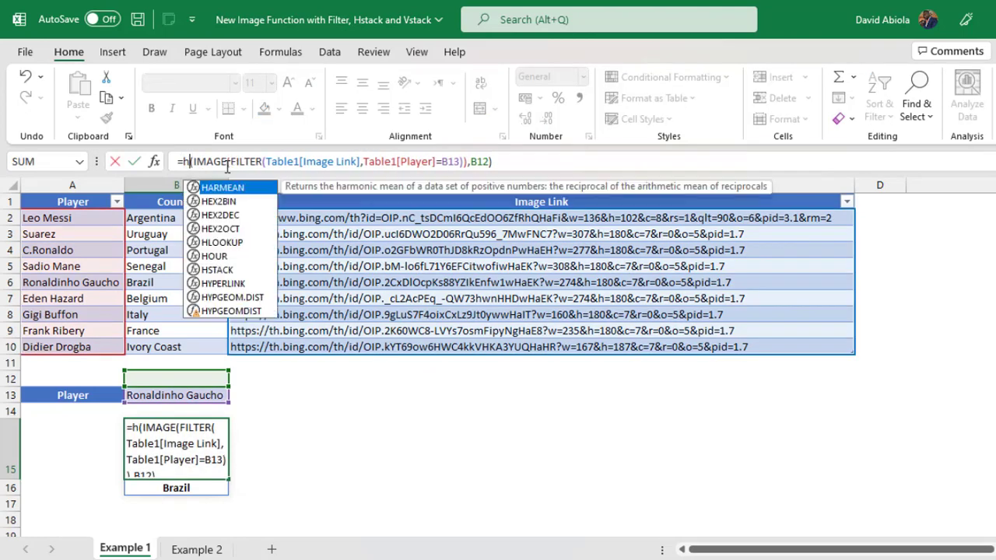
key(Tab)
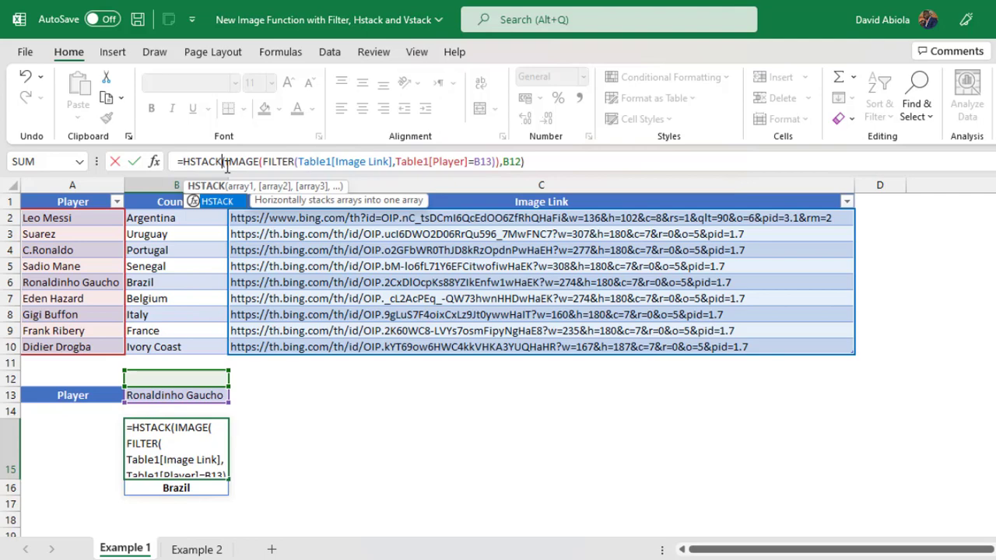
key(ctrl+Return)
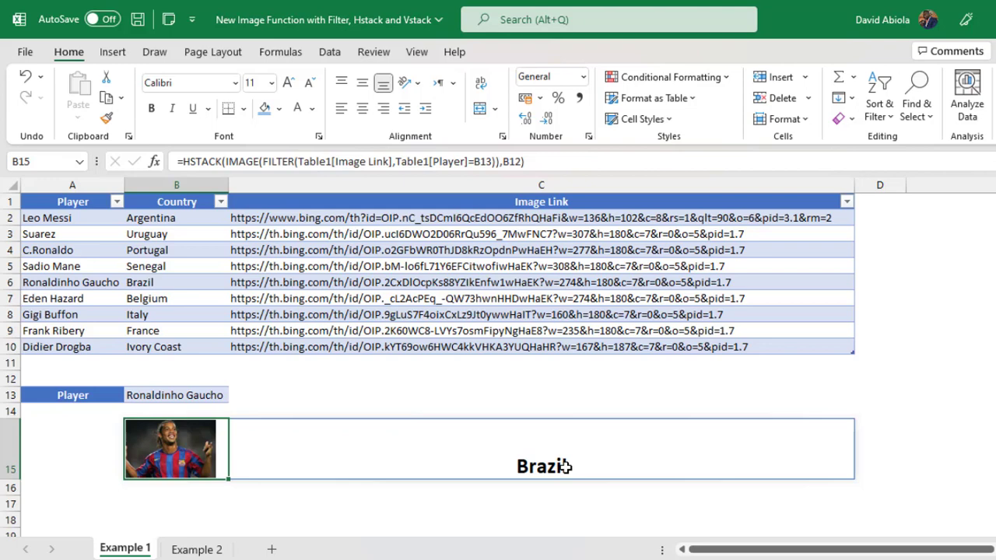
Step: Choose Frank Ribery as the player in B13
click(214, 395)
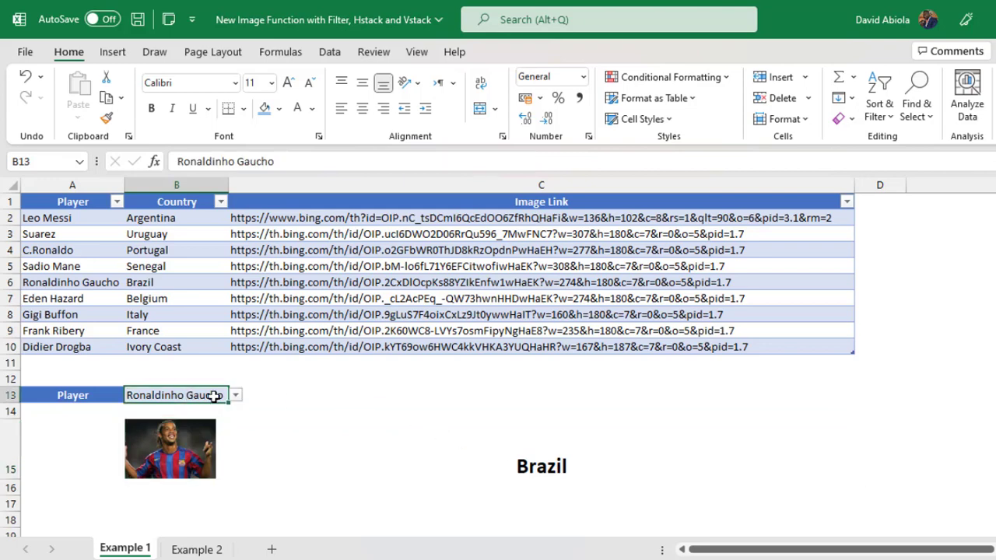
click(235, 395)
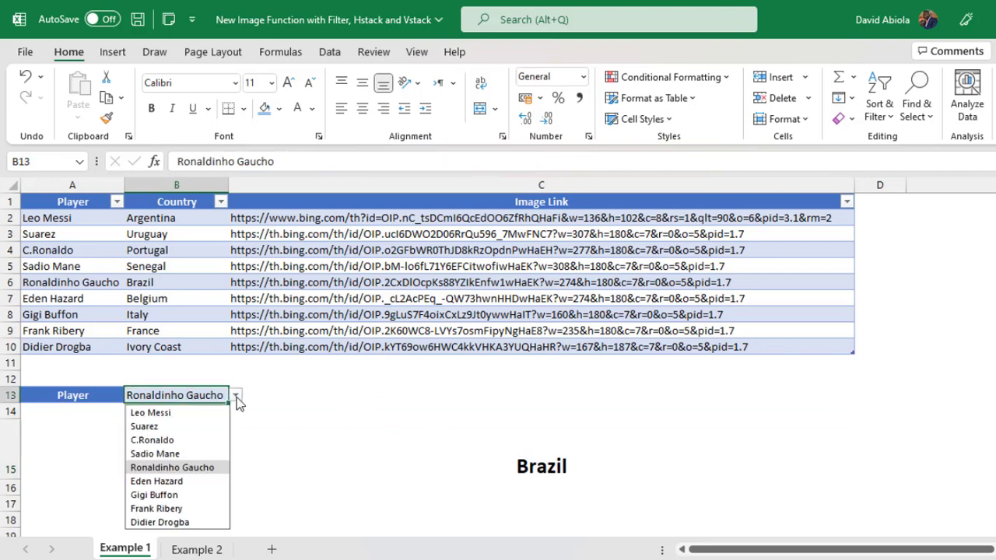
click(156, 509)
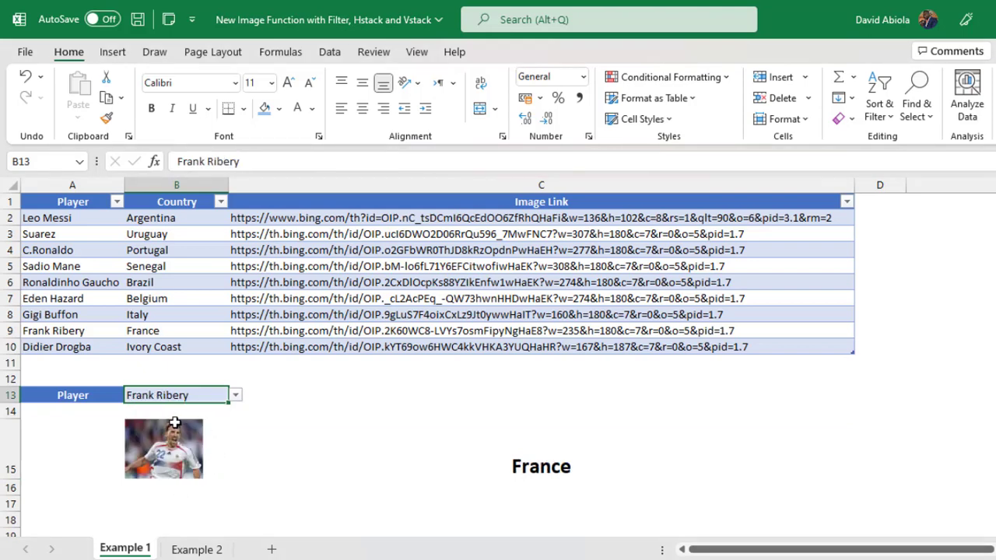
mouse_move(187, 466)
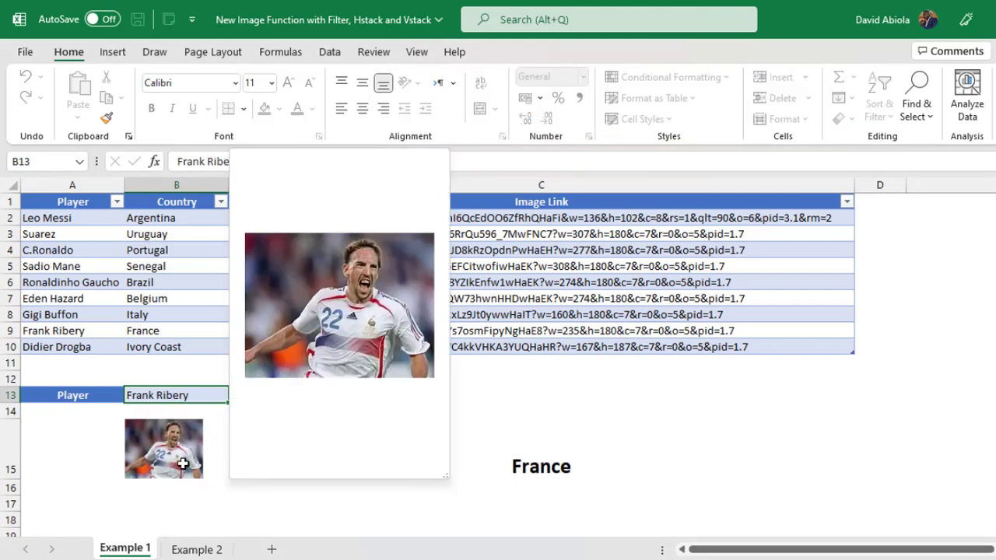
Step: On Example 2, enter =IMAGE([@[Image Link]]) in the In-cell Image column
click(194, 550)
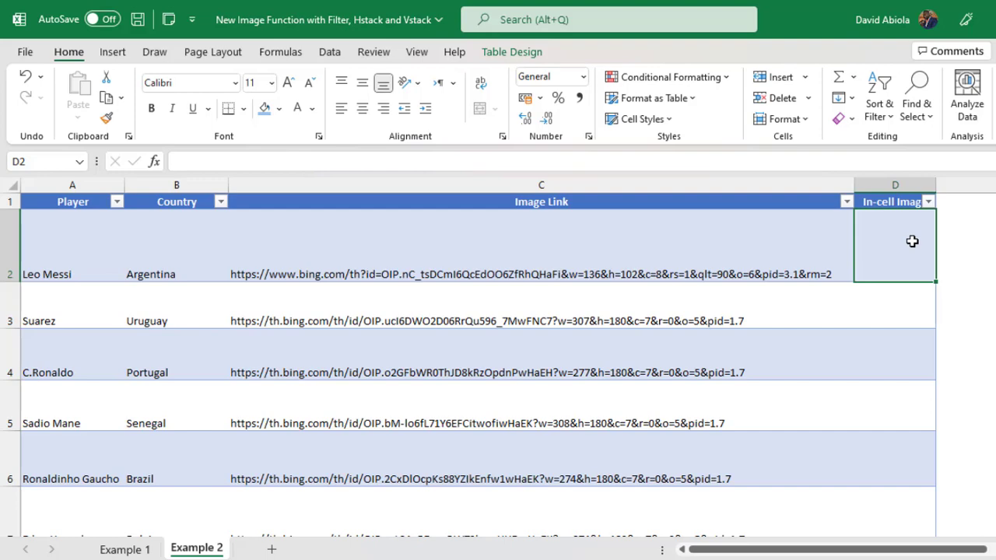
text(=i)
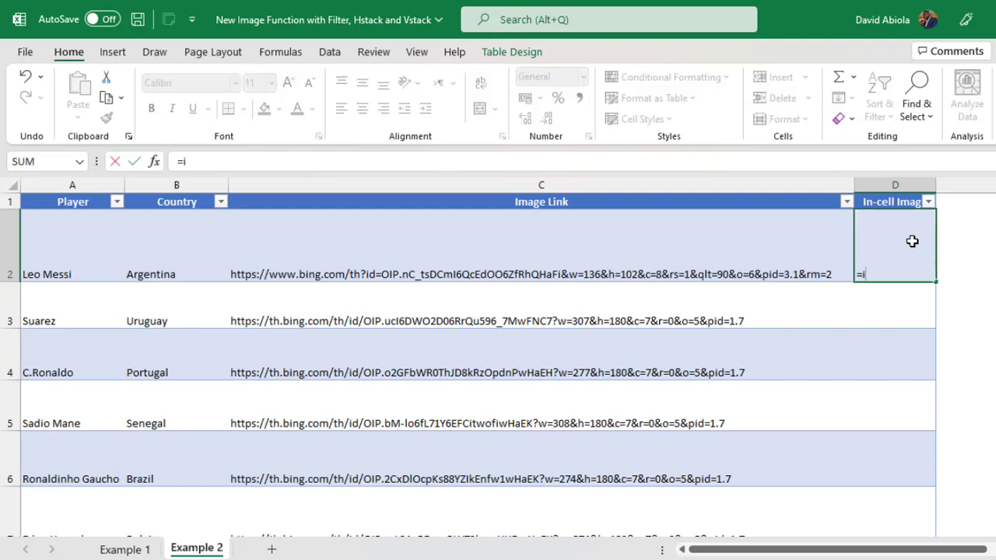
text(ma)
key(Down)
key(Tab)
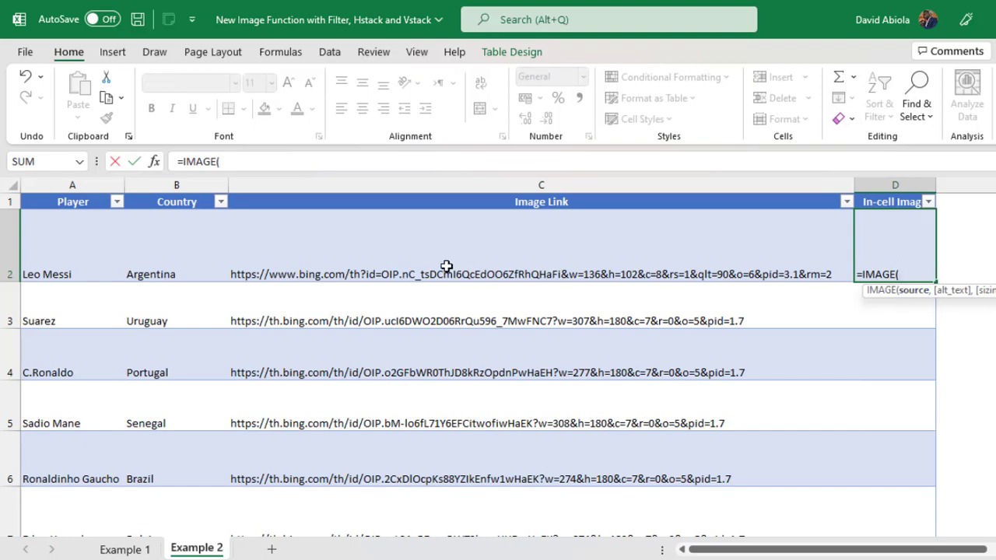
click(379, 259)
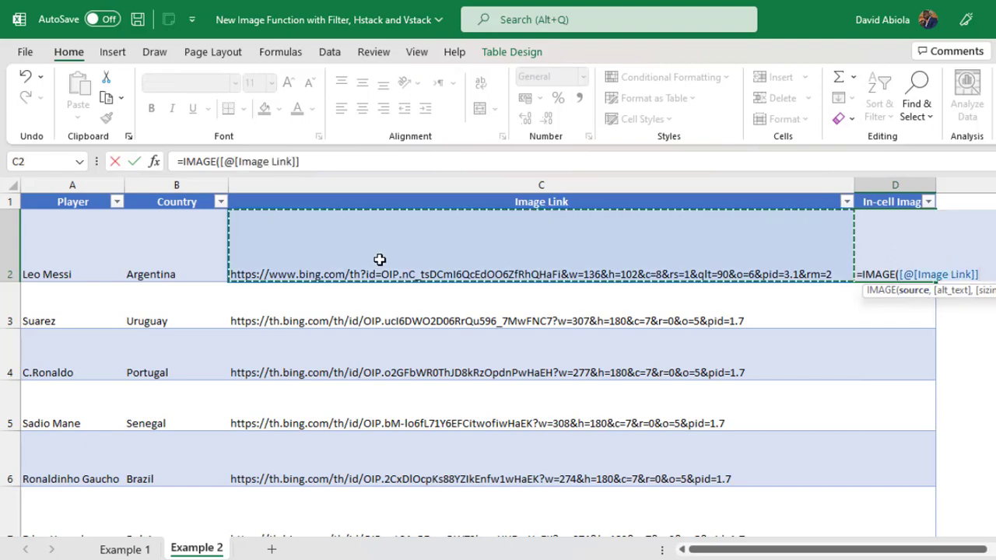
text())
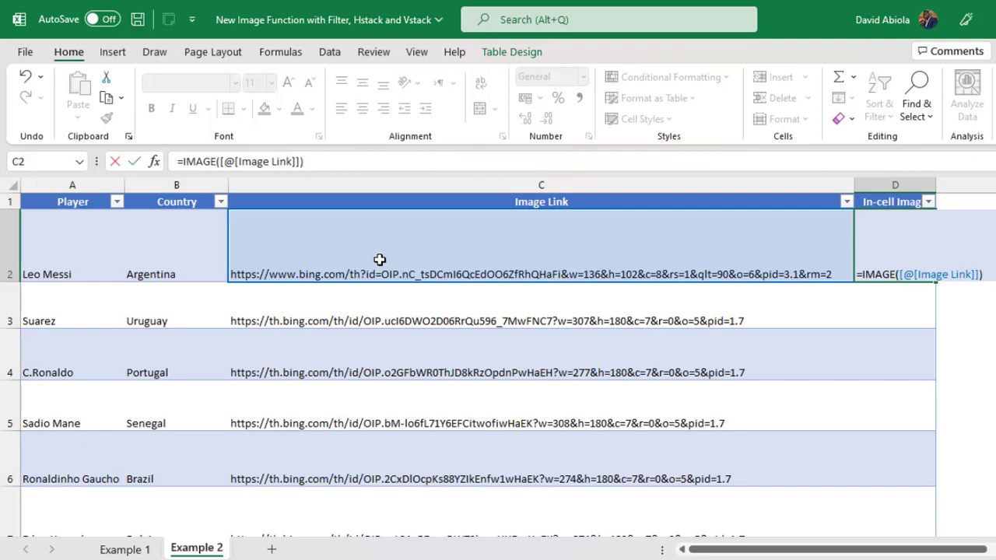
key(ctrl+Return)
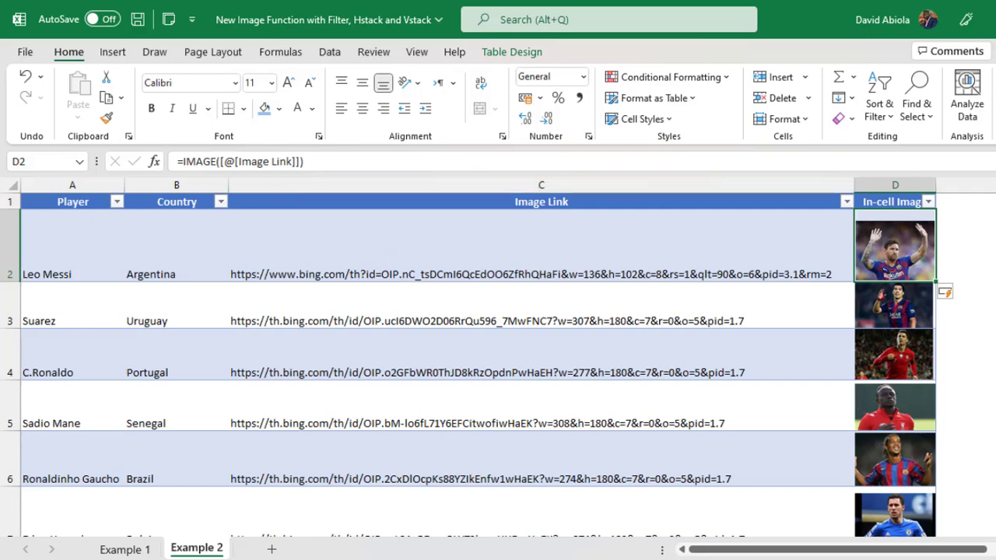
scroll(470, 357, down, 5)
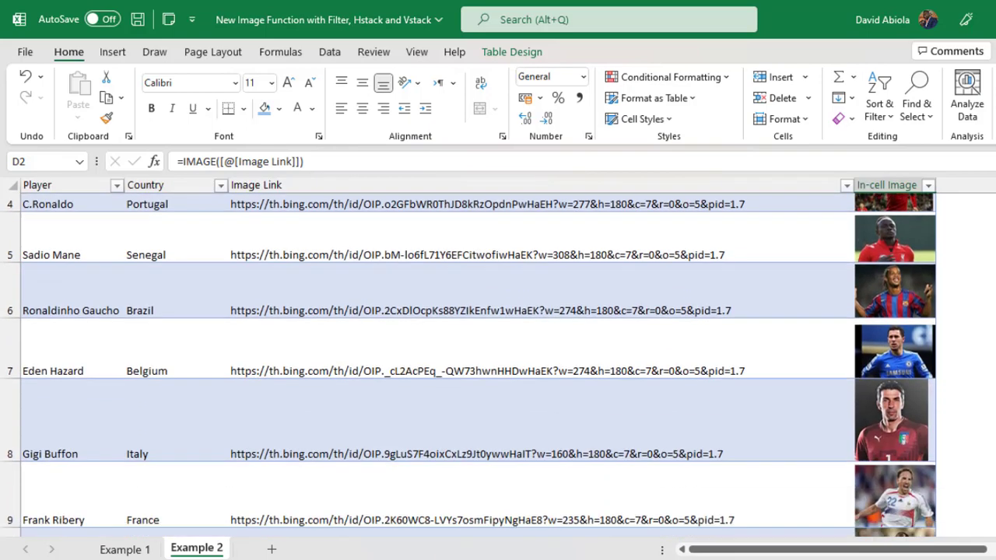
scroll(470, 364, down, 1)
scroll(470, 365, up, 6)
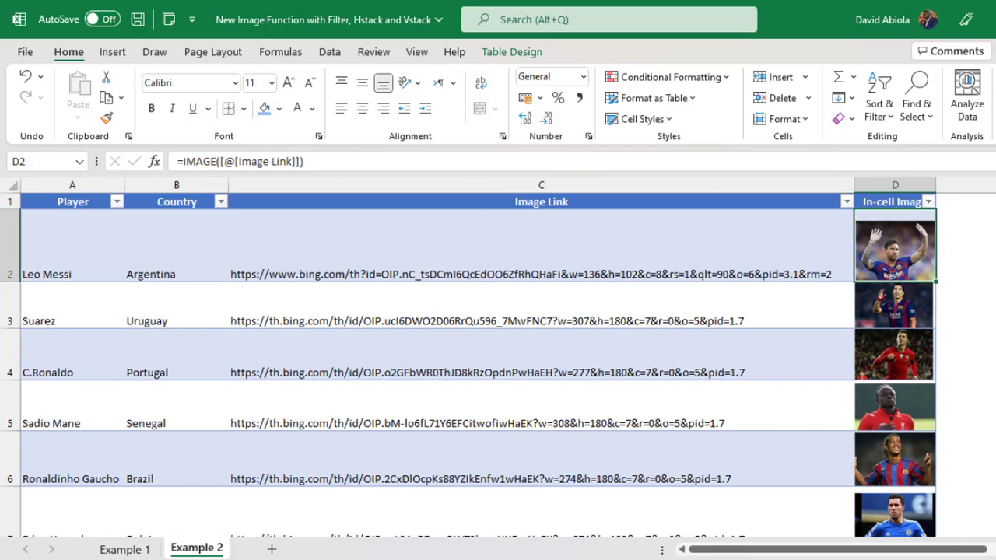